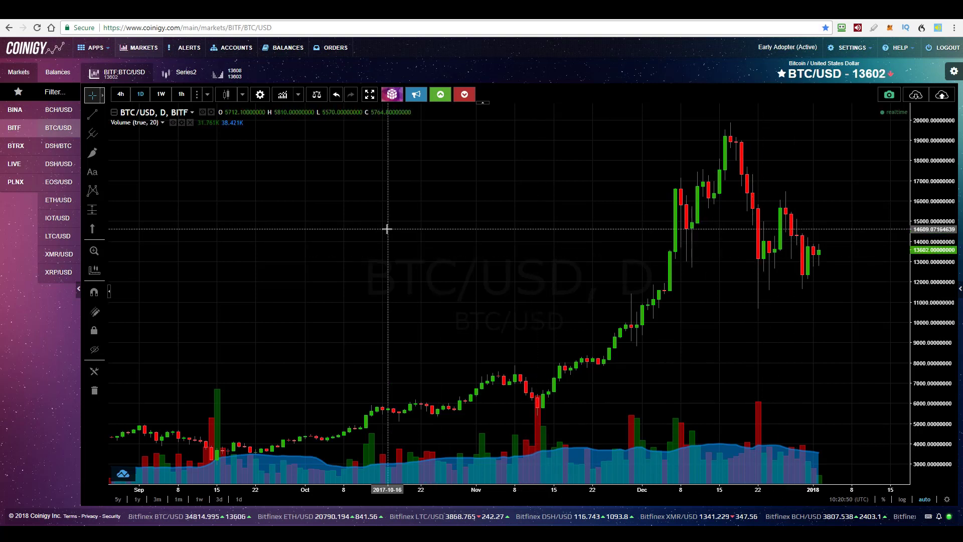
Draw an arrow from the 12 November 2017 low at about 5411 up to the 8 December high at about 17063.
click(280, 23)
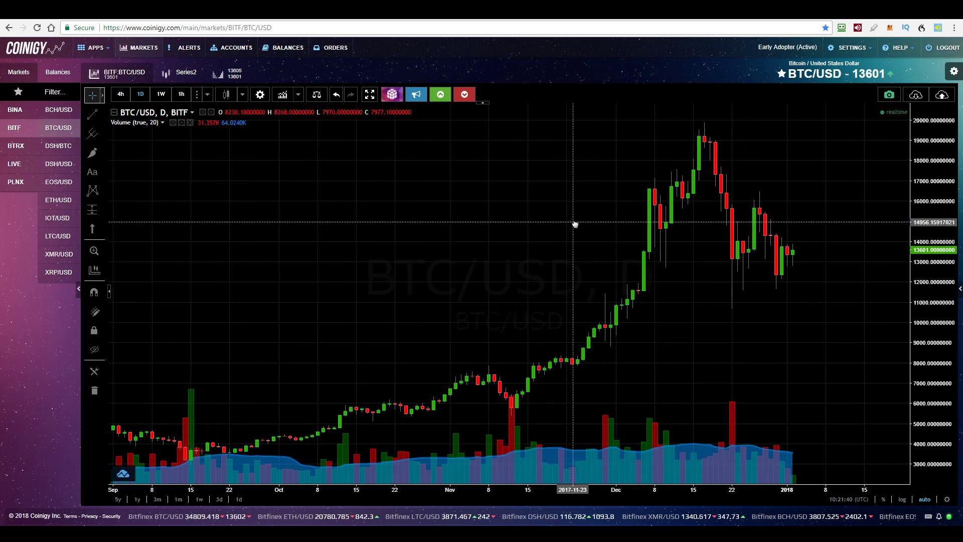
scroll(637, 224, right, 2)
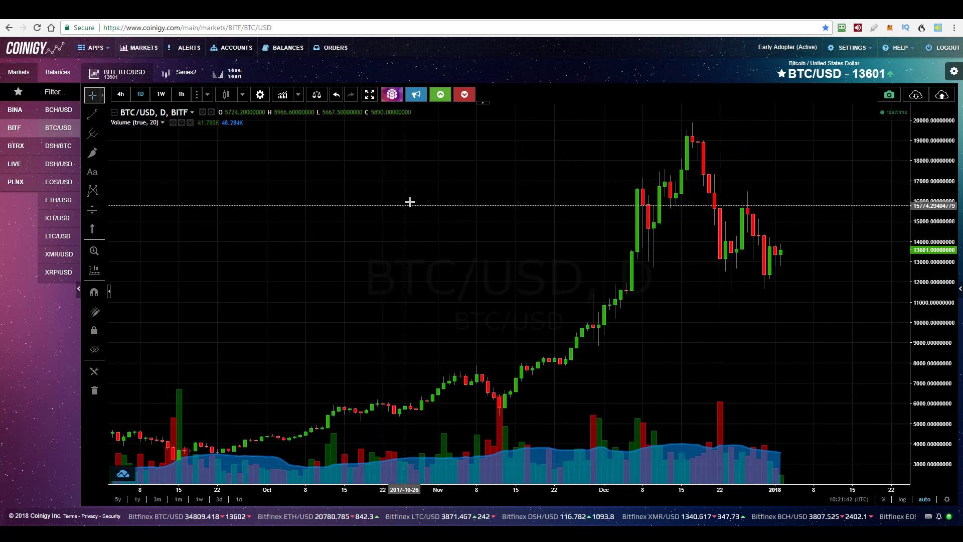
click(104, 117)
click(143, 213)
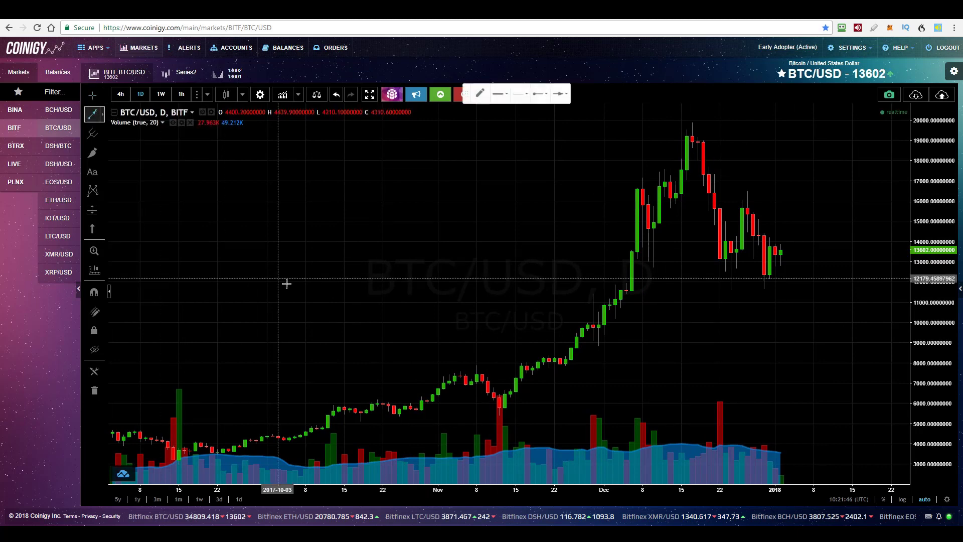
click(499, 415)
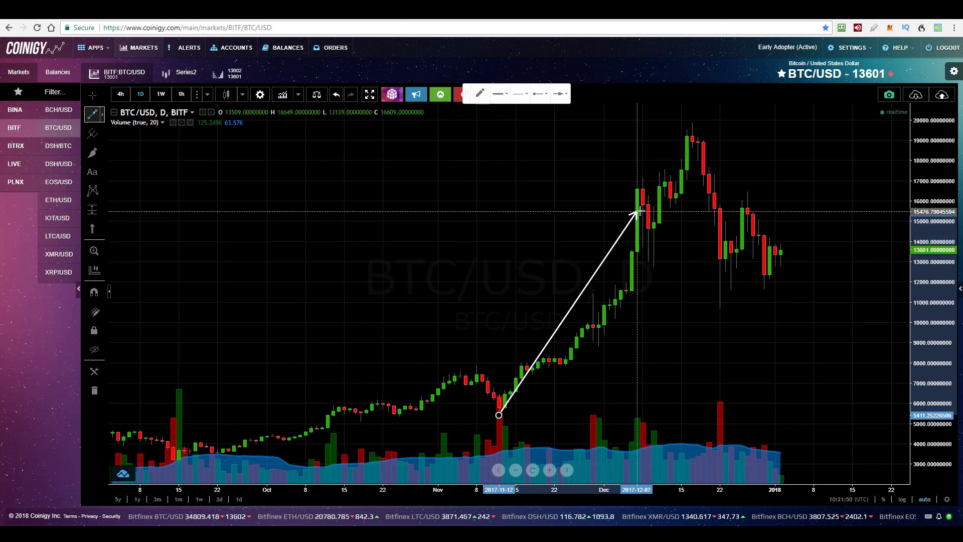
click(643, 180)
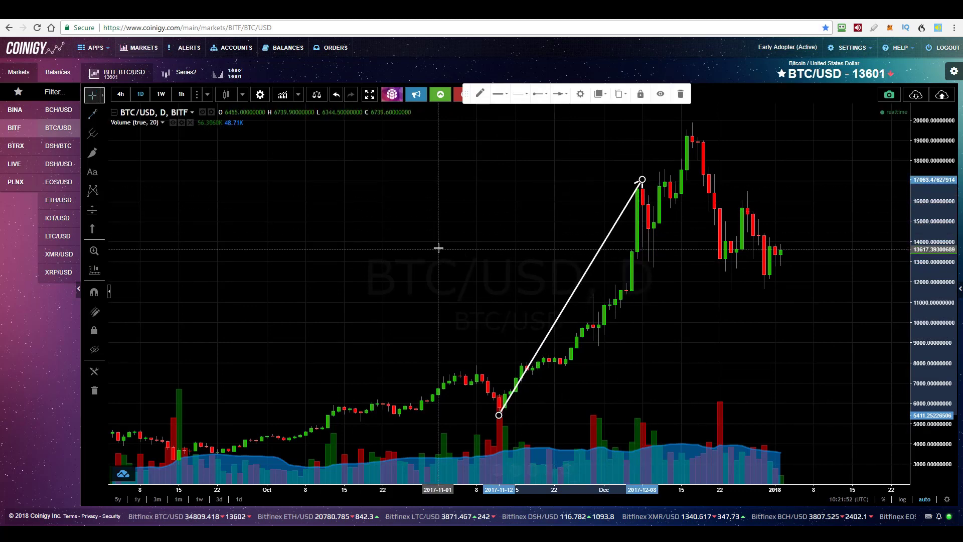
Add arrows from the 8 December high down to the 10 December low at about 12725, and up to the 17 December high at about 19790.
click(642, 180)
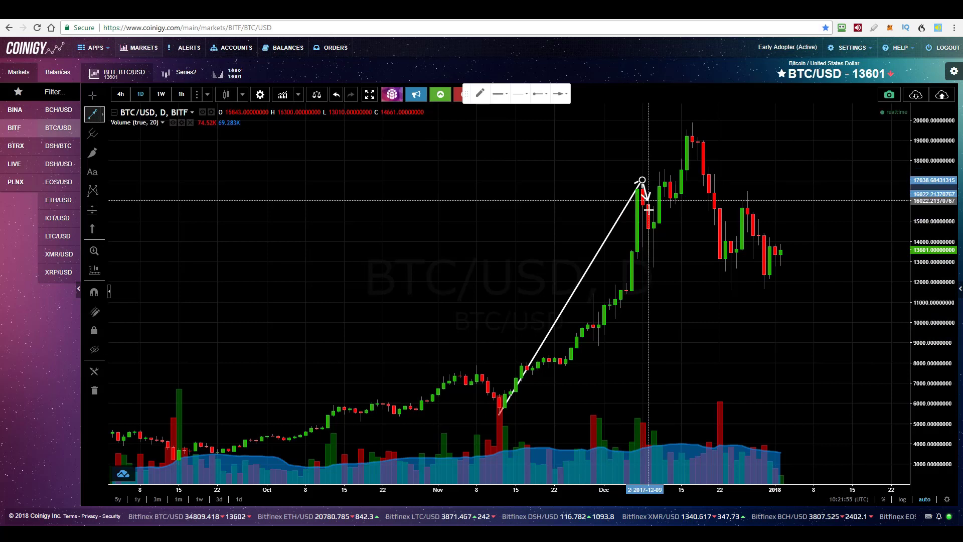
click(653, 267)
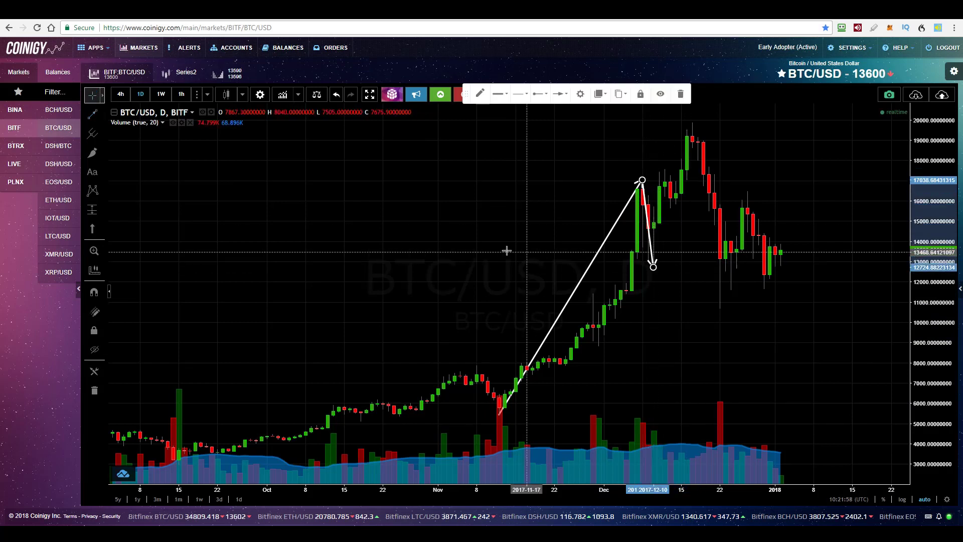
click(93, 115)
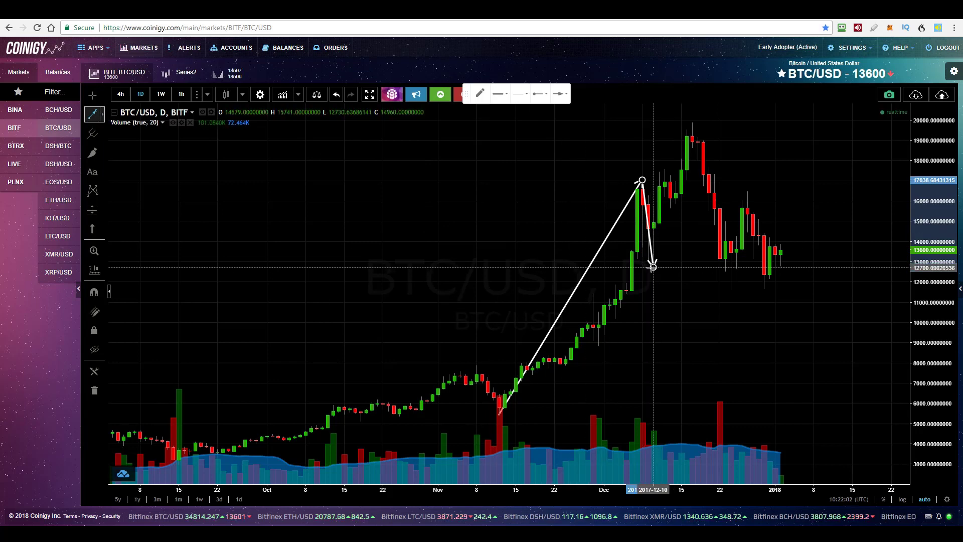
click(653, 267)
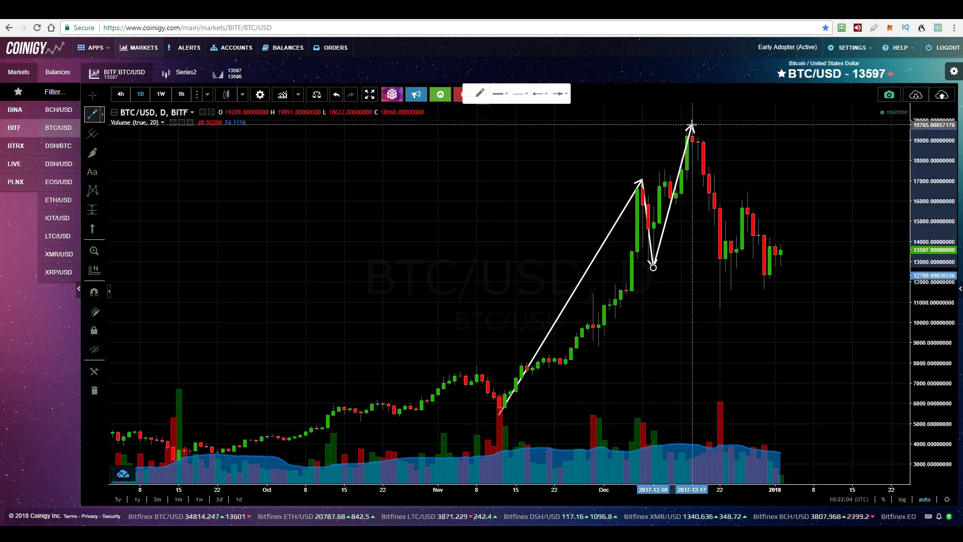
click(692, 125)
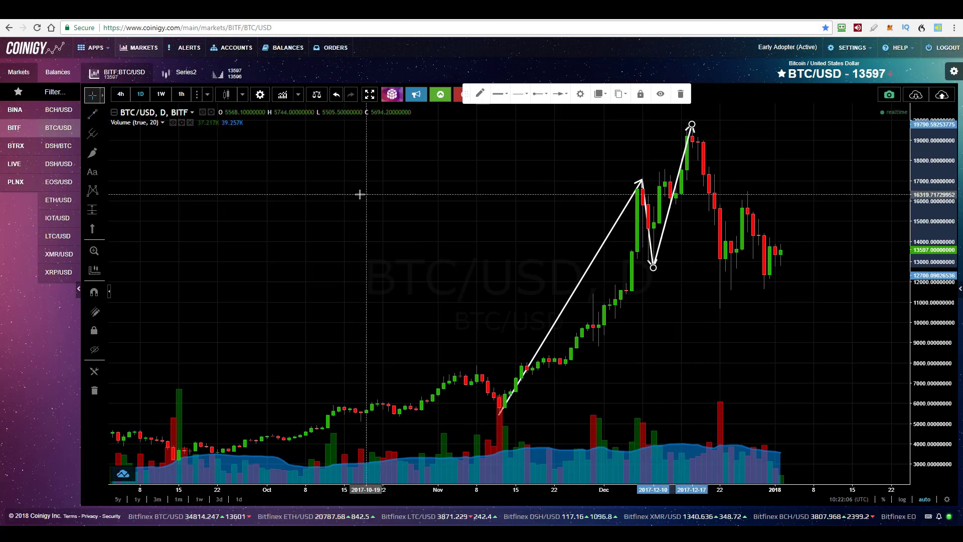
Draw an arrow from the 17 December peak down to the 22 December low at about 10692.
click(92, 116)
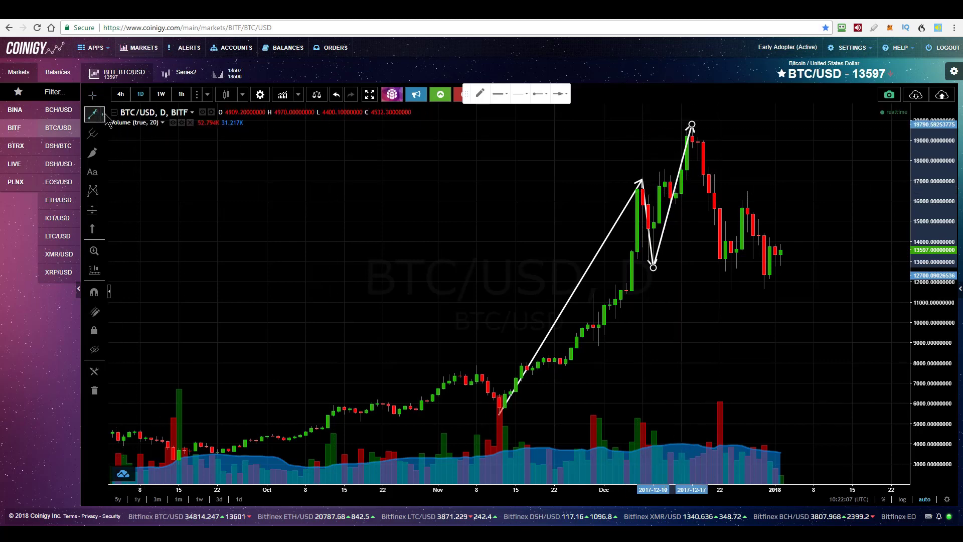
click(692, 124)
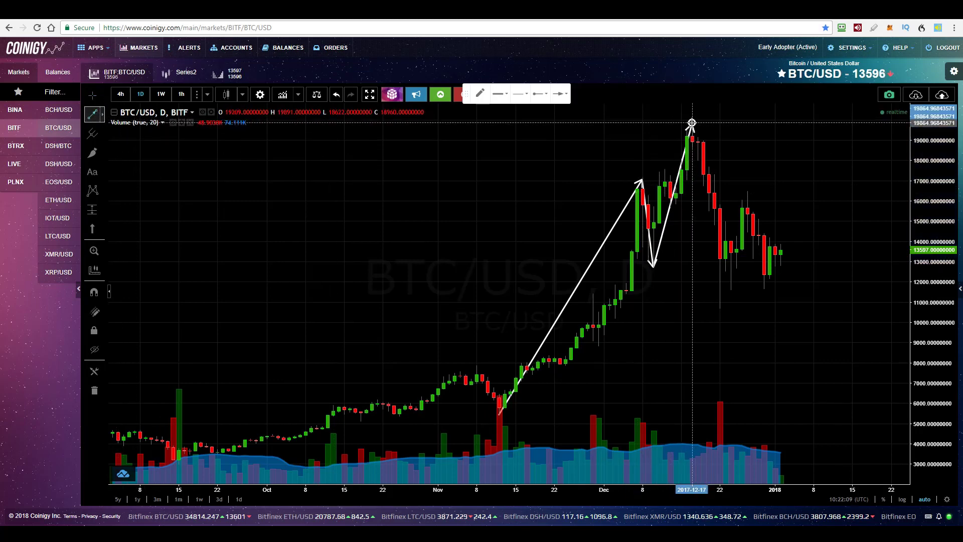
click(718, 308)
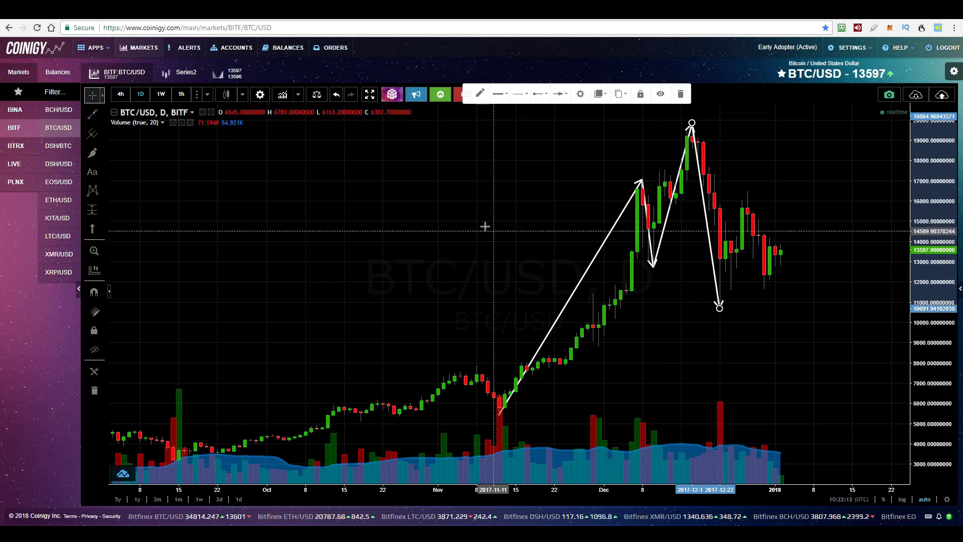
Add arrows from the 22 December low up to the 27 December high at about 16345, and down to the 30 December low at about 11560.
click(99, 118)
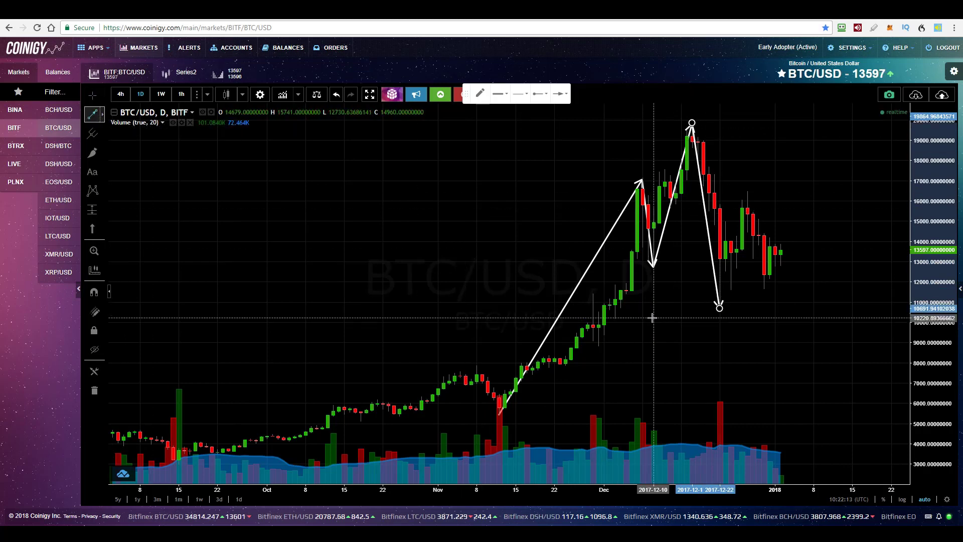
click(719, 308)
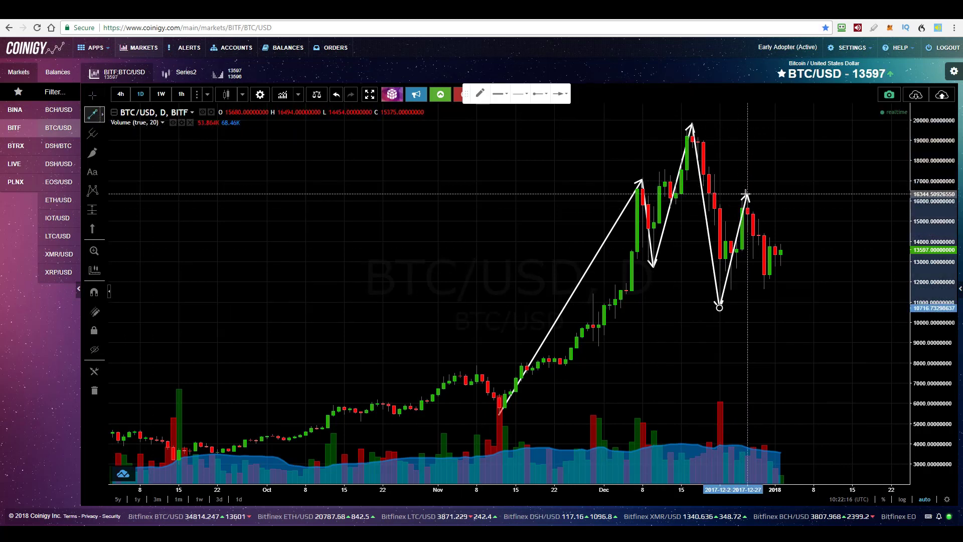
click(747, 194)
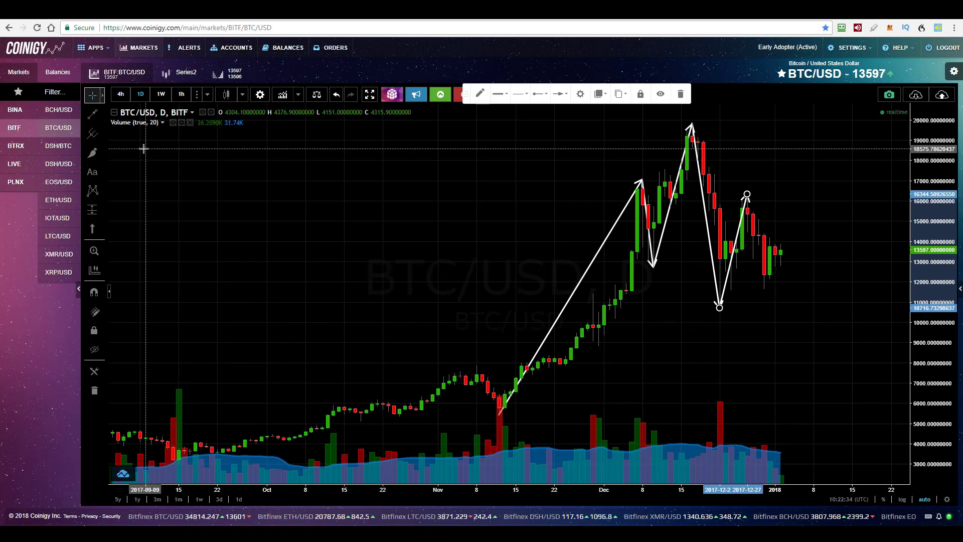
click(92, 114)
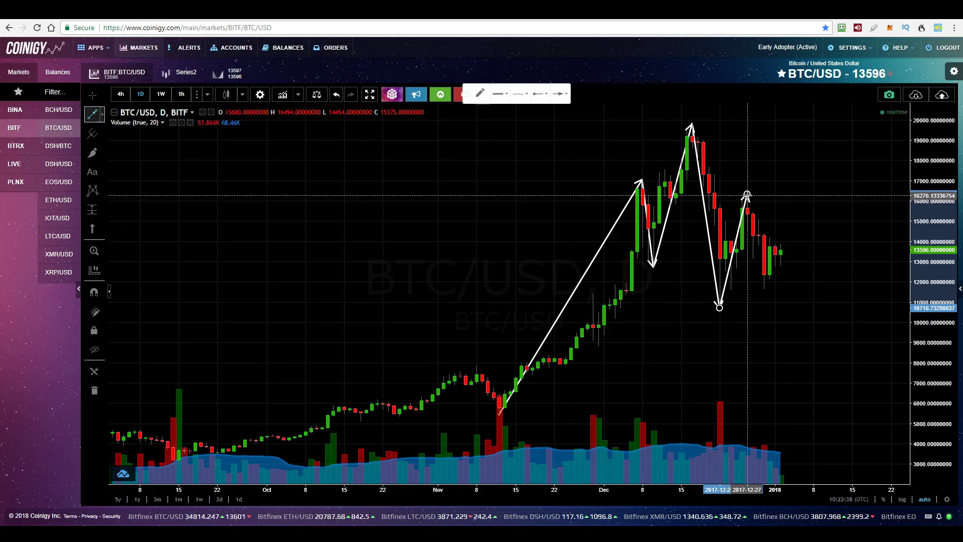
drag(747, 195, 764, 290)
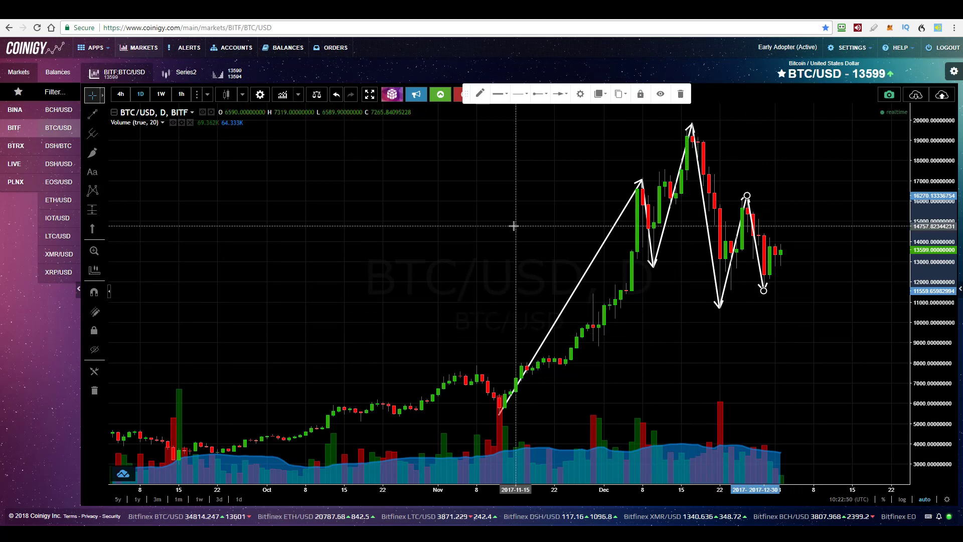
Place a horizontal line at the 22 December low, at about 10766.
click(102, 117)
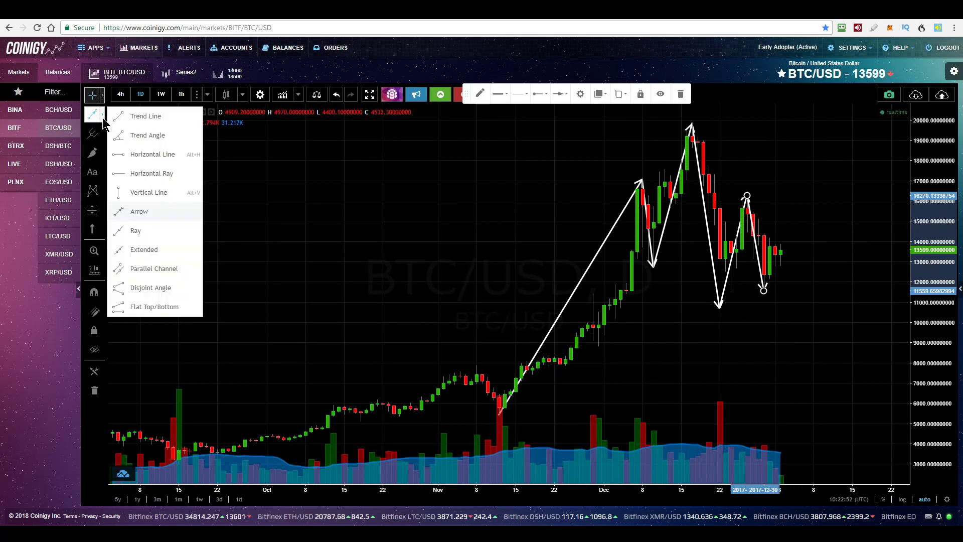
click(147, 155)
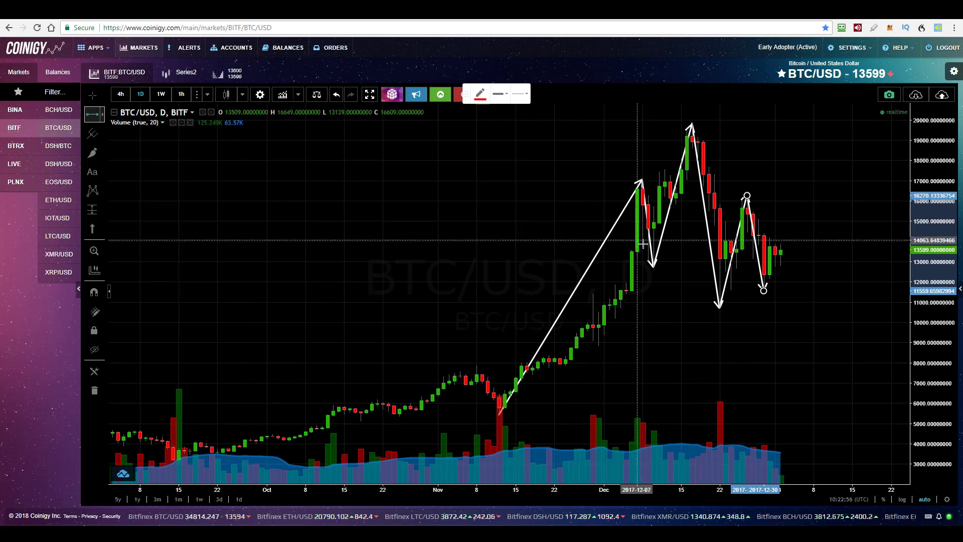
click(670, 306)
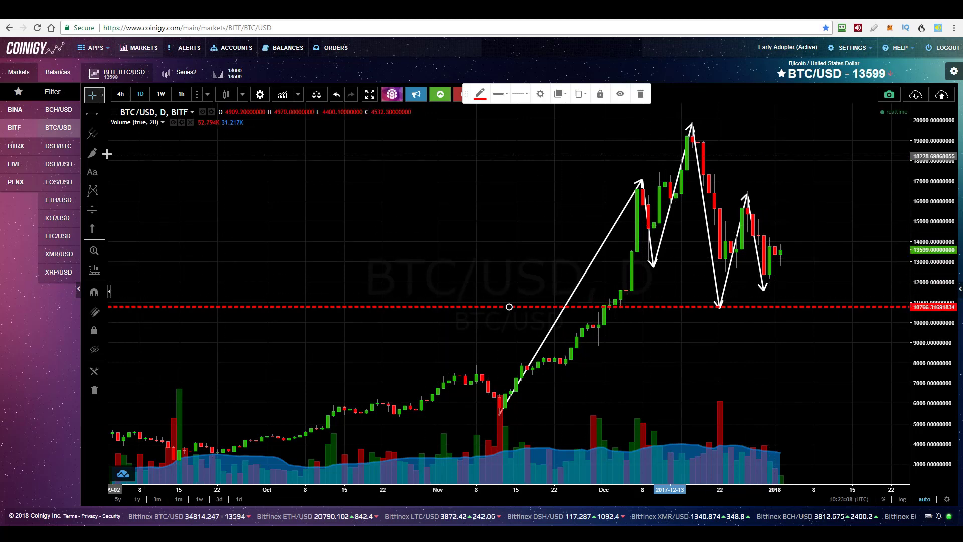
Place a second horizontal line at the 30 December low, at about 11510, and color it white.
click(94, 115)
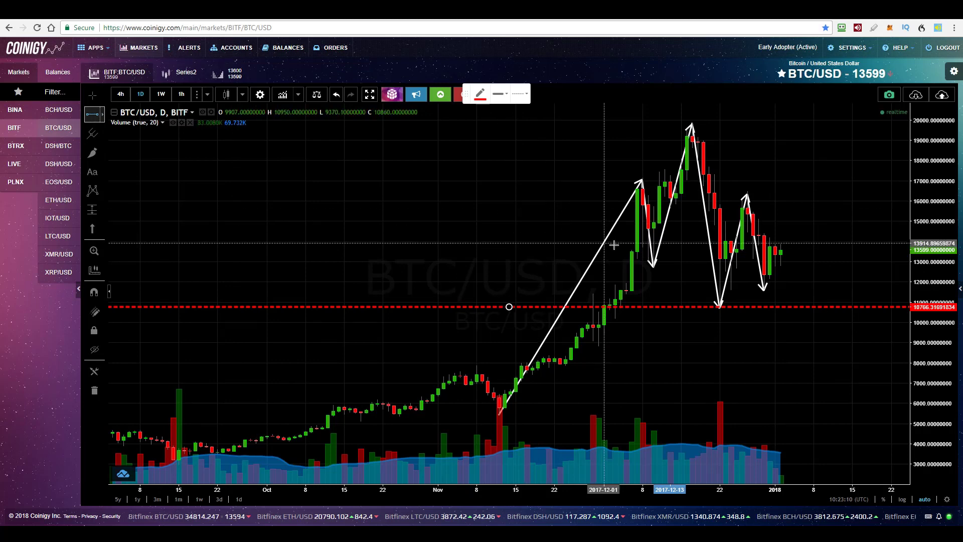
click(797, 291)
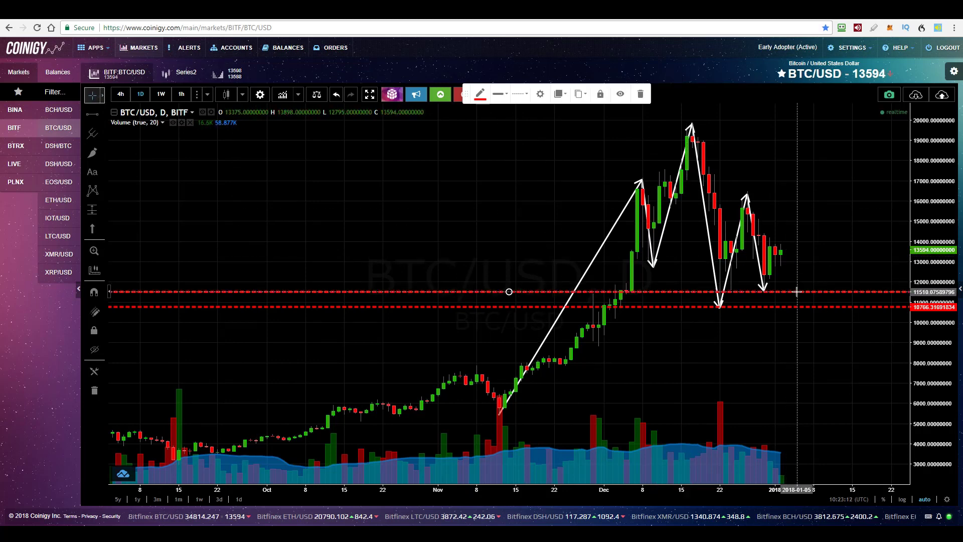
click(481, 94)
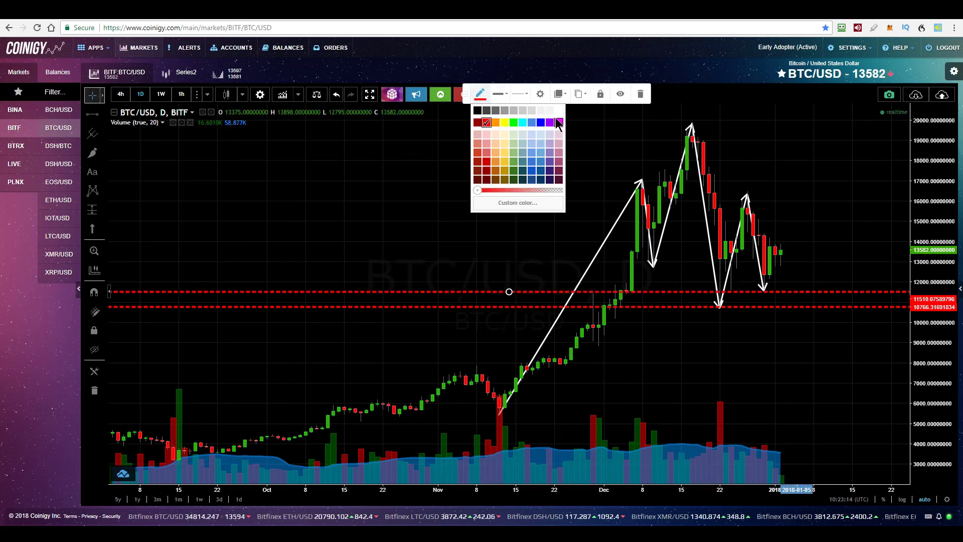
click(558, 121)
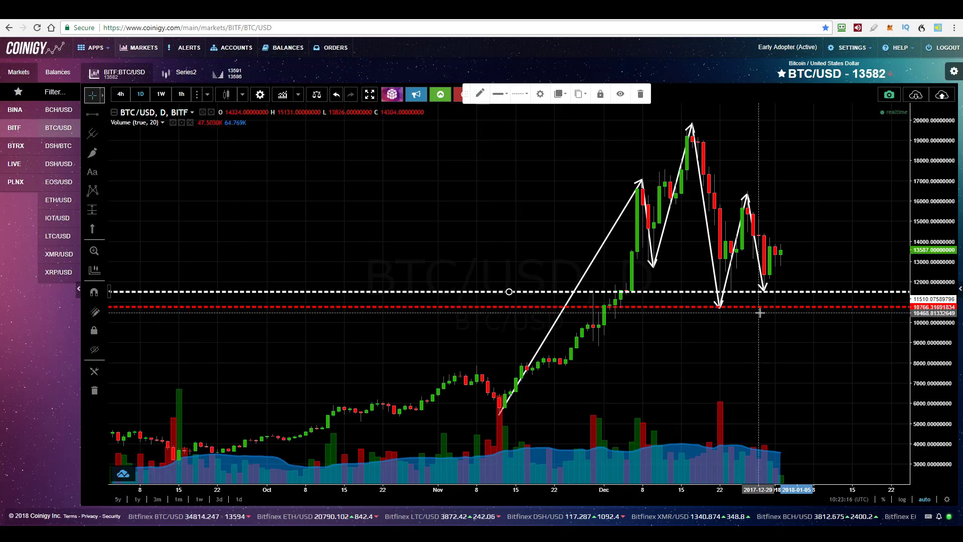
click(782, 307)
drag(783, 312, 728, 307)
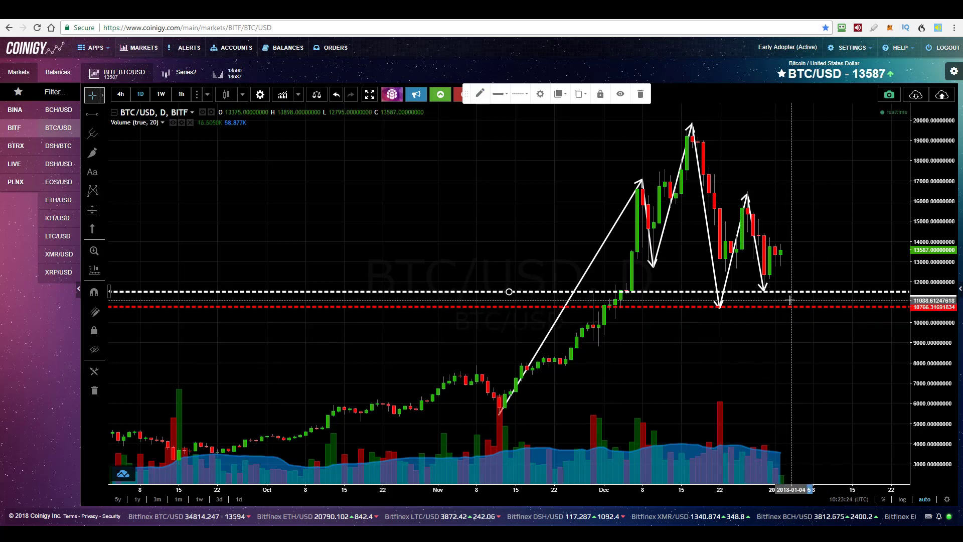
mouse_move(759, 290)
mouse_down()
mouse_move(755, 303)
mouse_move(748, 292)
mouse_up()
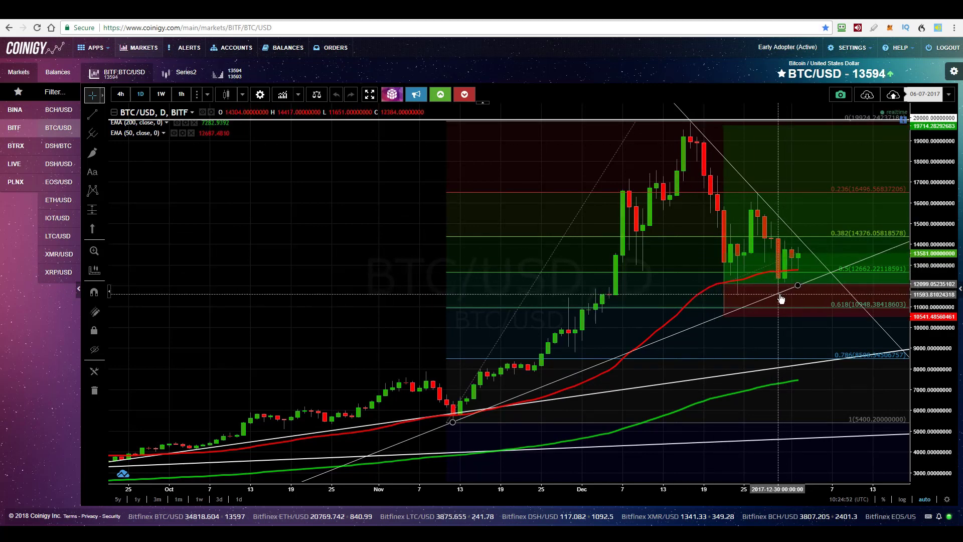
Set the rising trend line from the 12 November low to the thickest line width.
click(600, 364)
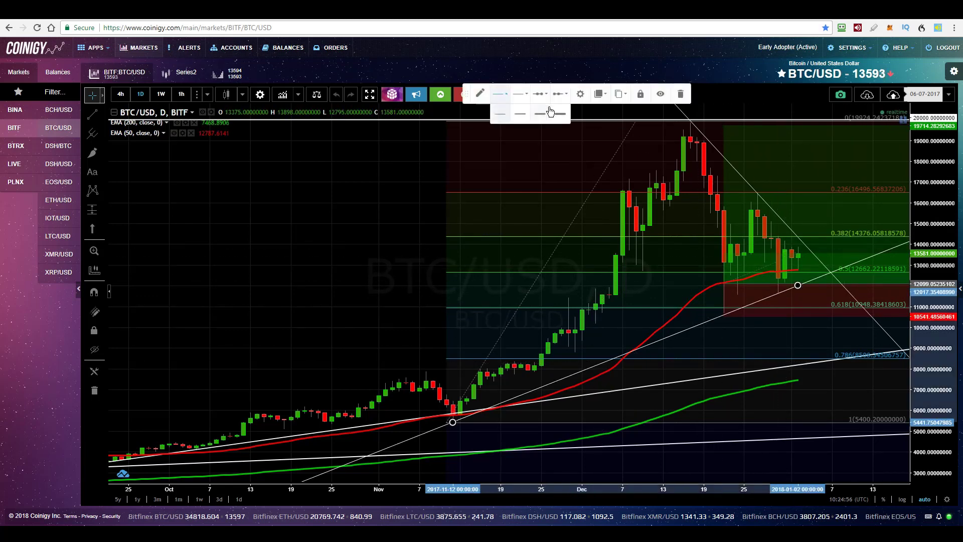
click(560, 115)
click(299, 260)
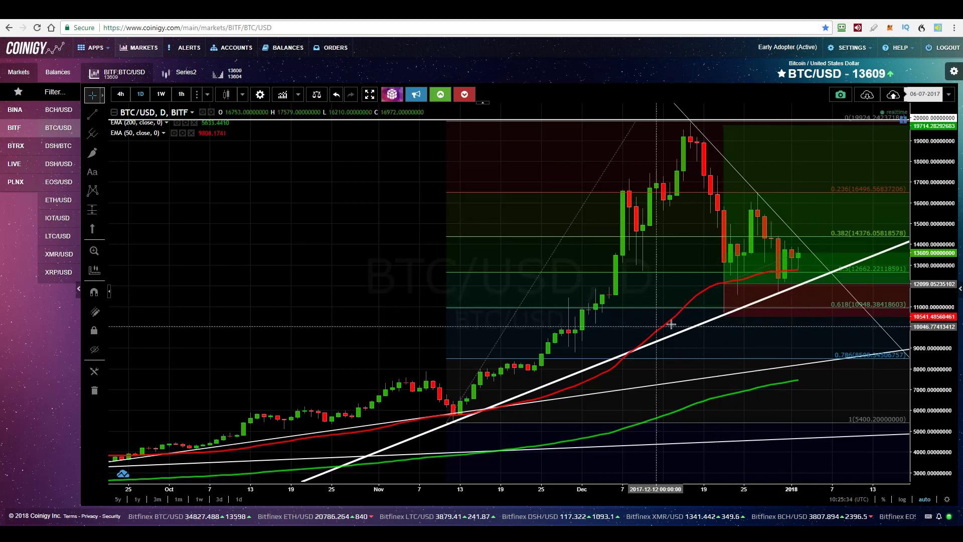
Set the rising trend line from the 12 November low back to the thinnest line width.
click(747, 307)
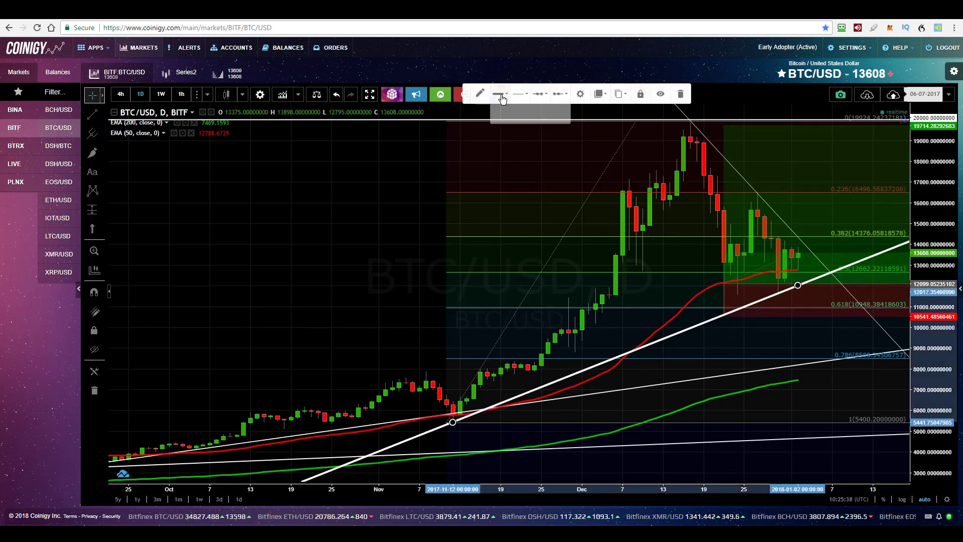
click(502, 117)
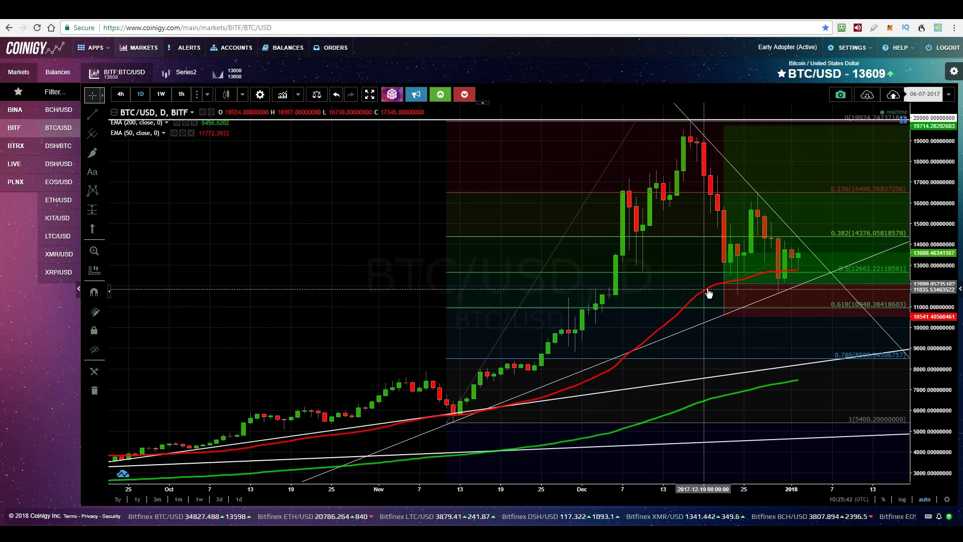
click(735, 284)
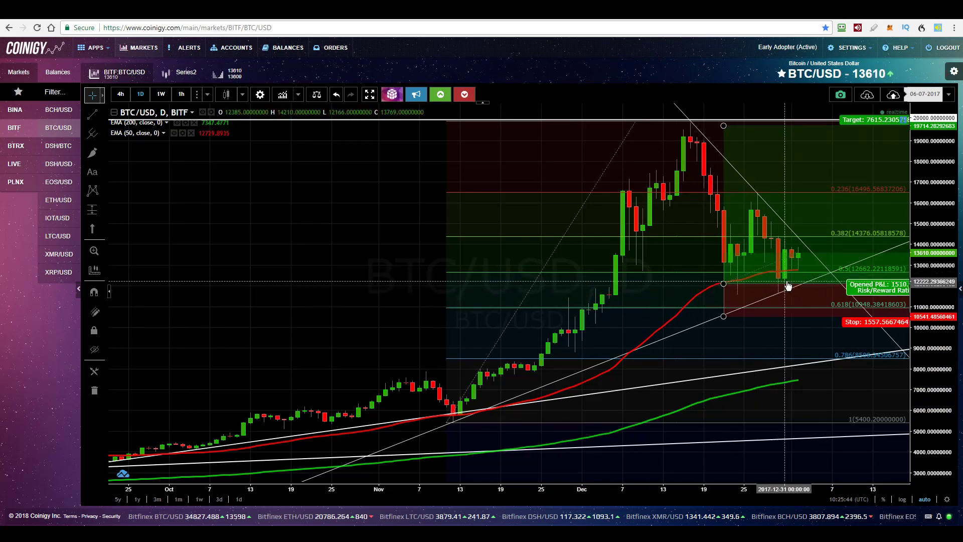
Enlarge the late-December price action and examine the 30 December candle's low against the rising trend line.
click(550, 470)
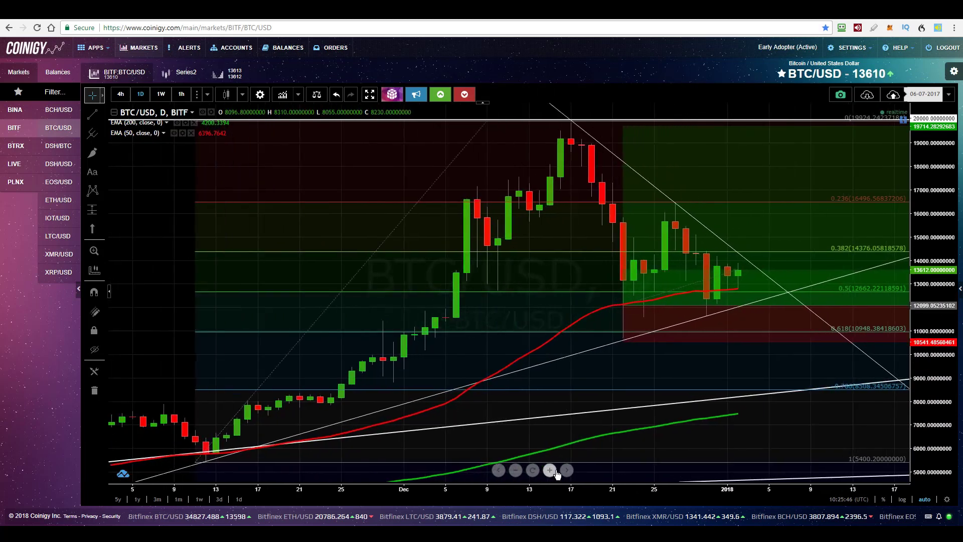
click(550, 470)
drag(934, 211, 934, 145)
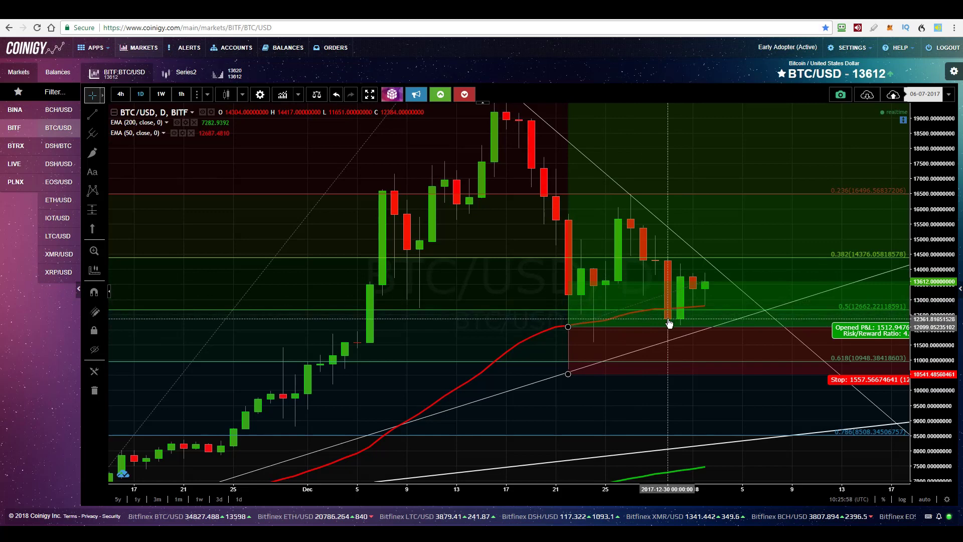
click(669, 345)
click(667, 331)
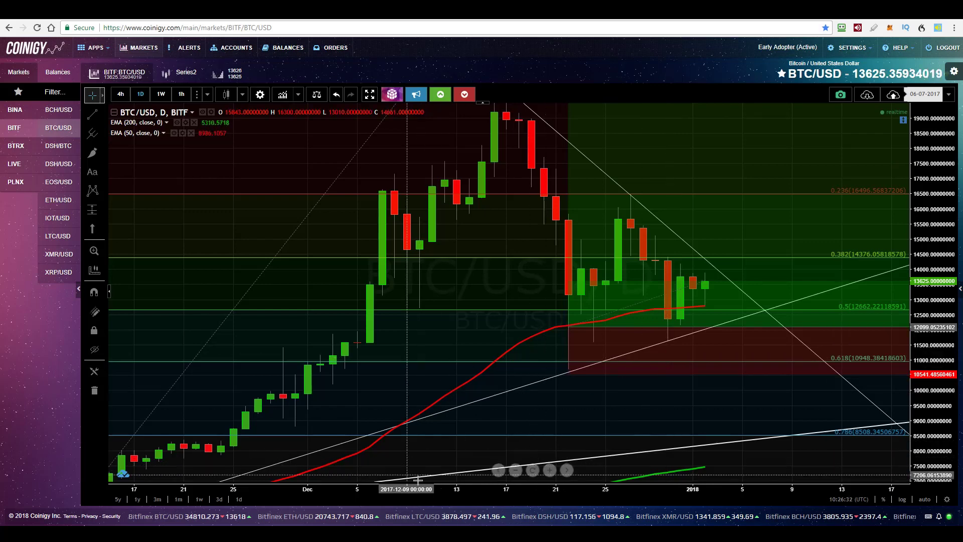
Fit the November to January price action to the chart and examine the decline from the 17 December high to the 2 January low.
click(516, 471)
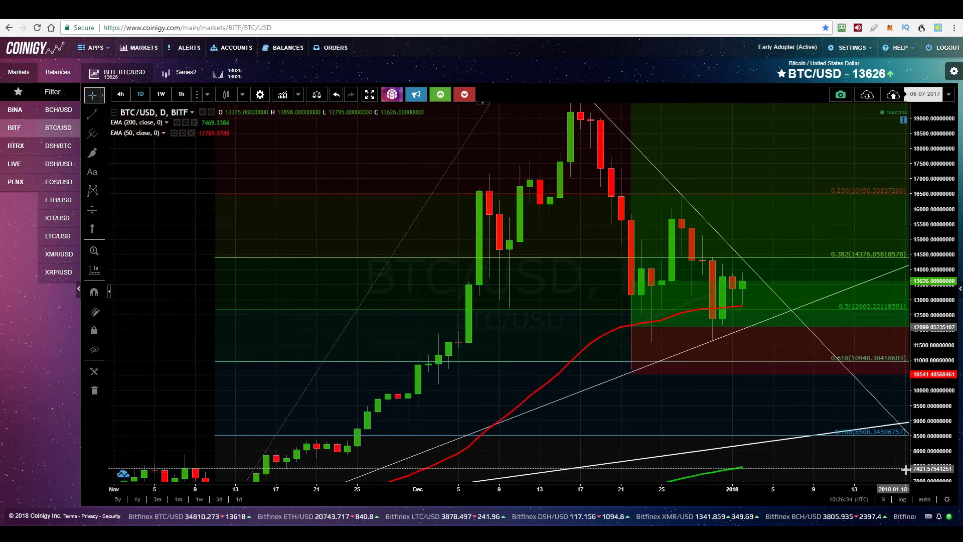
click(925, 499)
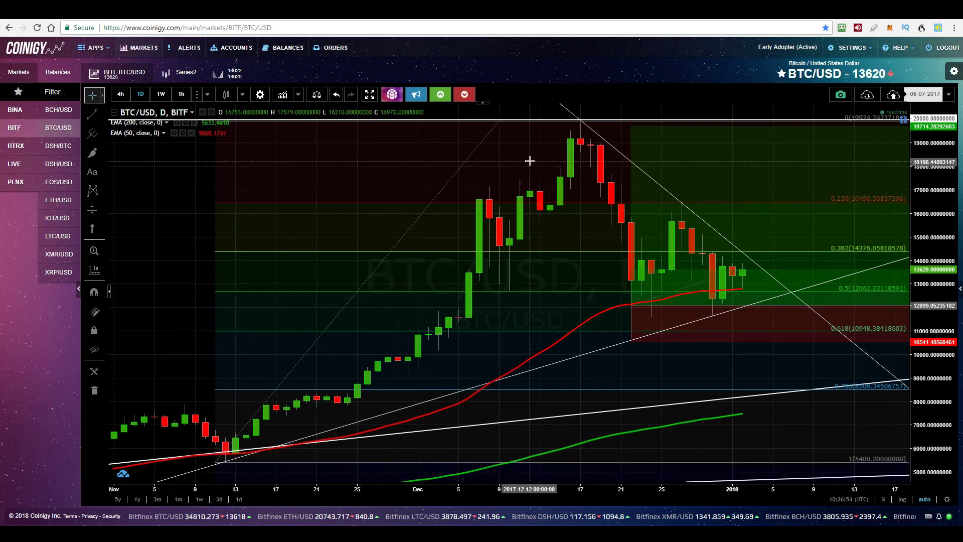
click(581, 121)
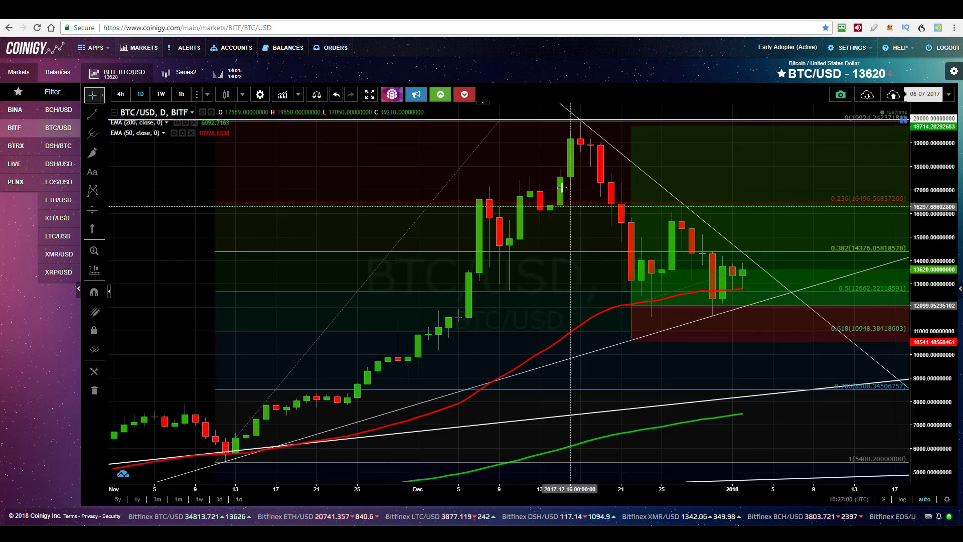
click(636, 128)
click(640, 247)
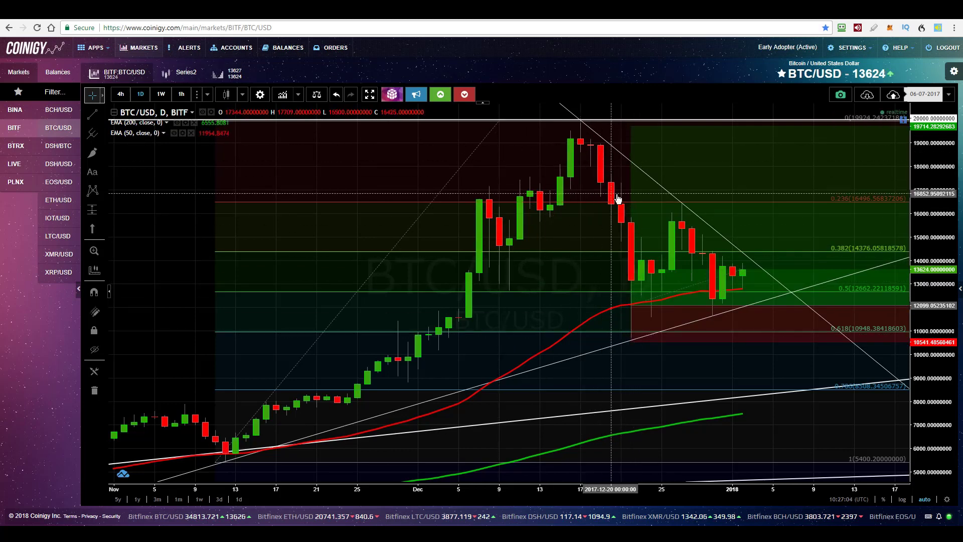
click(635, 251)
click(670, 350)
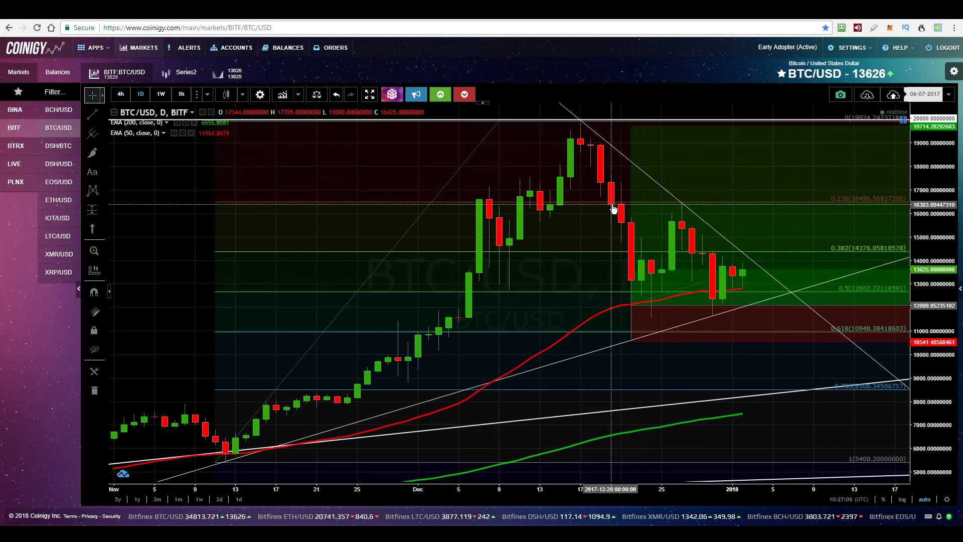
click(701, 300)
click(718, 365)
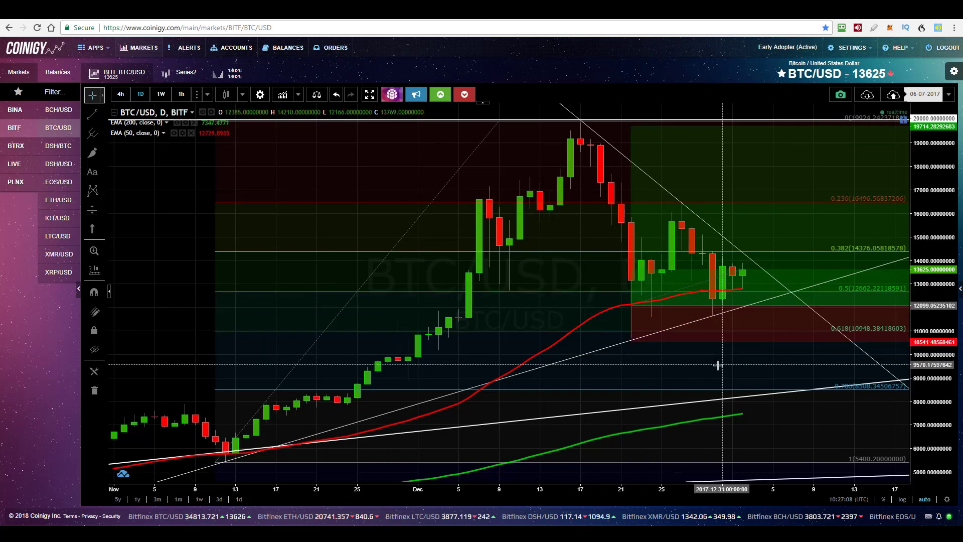
click(742, 301)
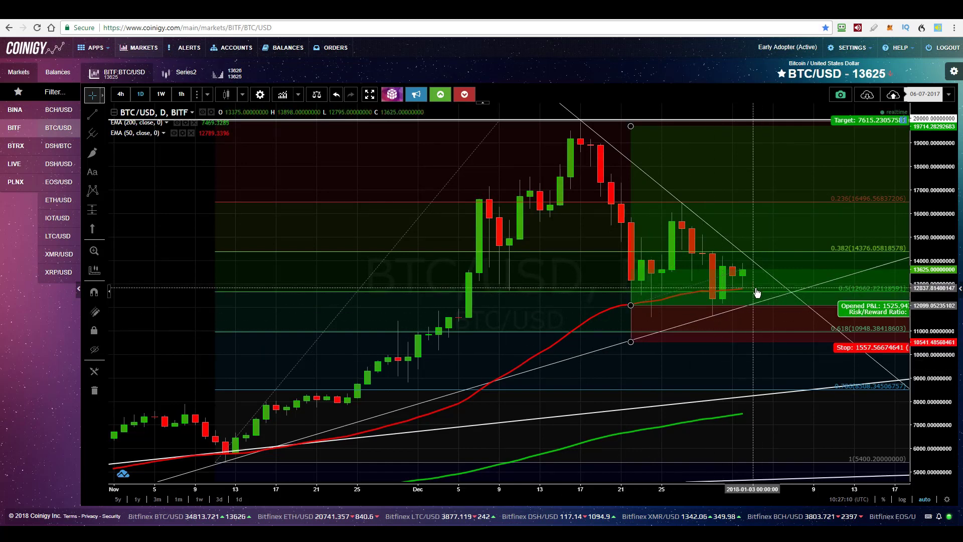
click(739, 352)
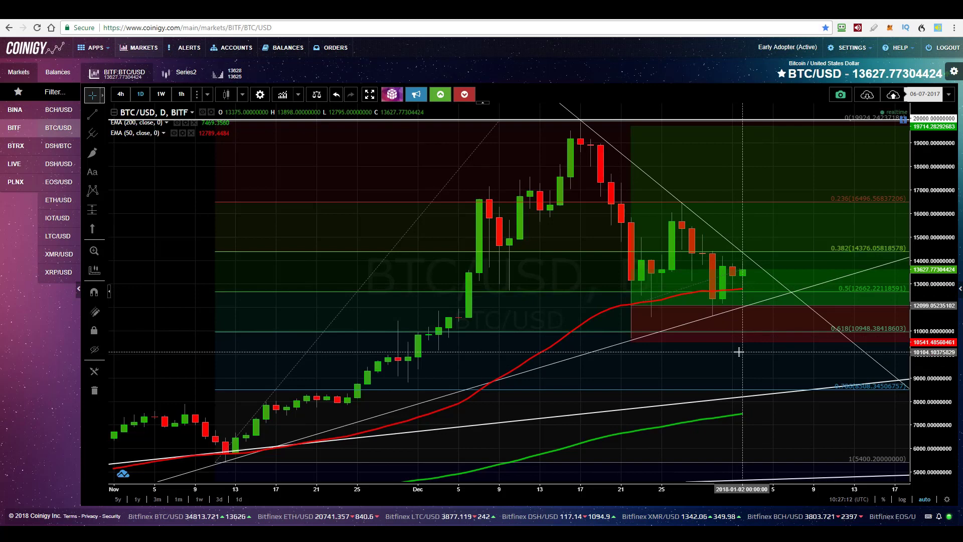
click(743, 301)
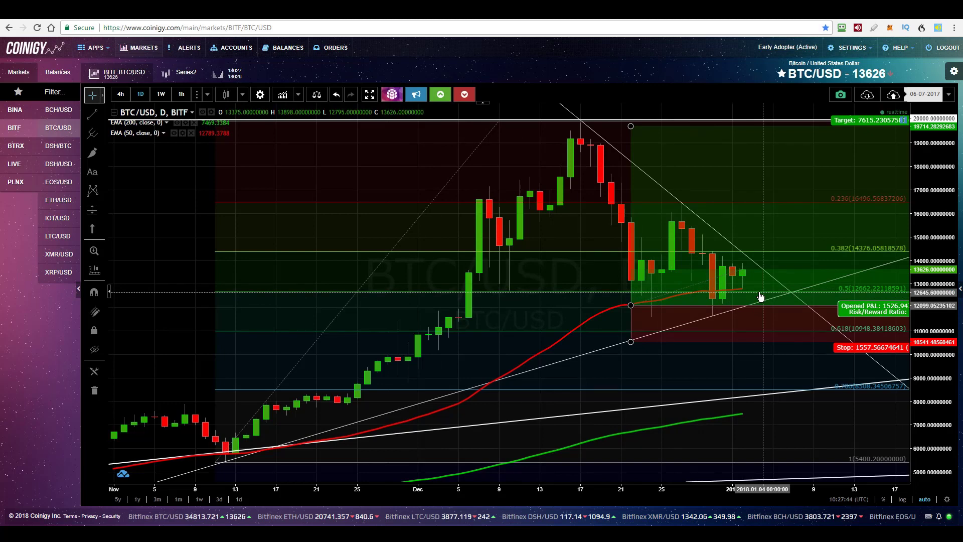
Place a horizontal line at about 12667, along the 0.5 Fibonacci level, and set its style to solid.
click(102, 115)
click(135, 152)
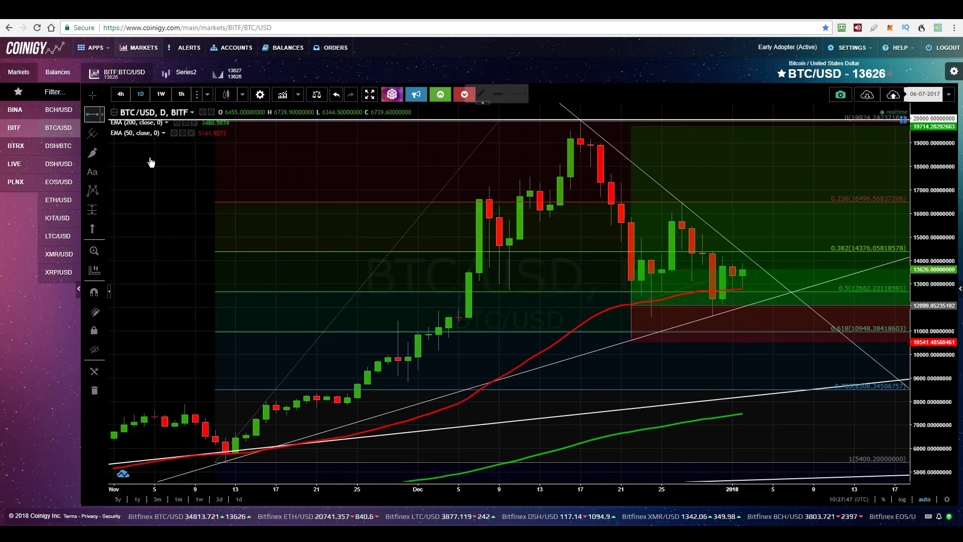
click(190, 291)
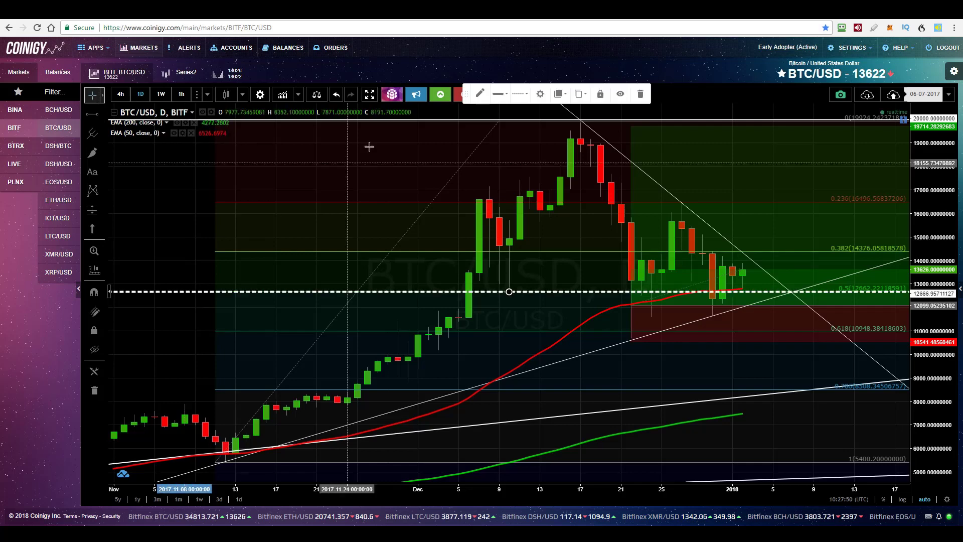
click(500, 101)
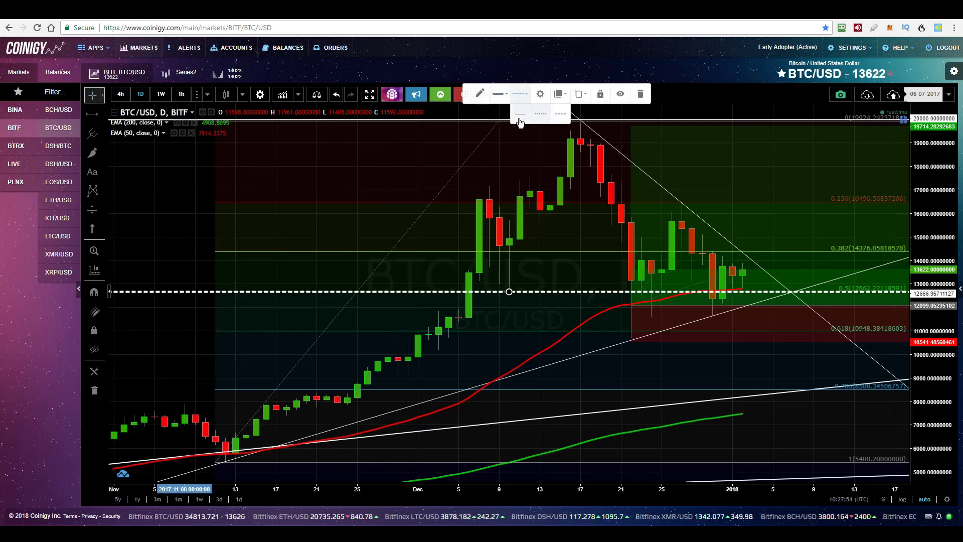
click(269, 275)
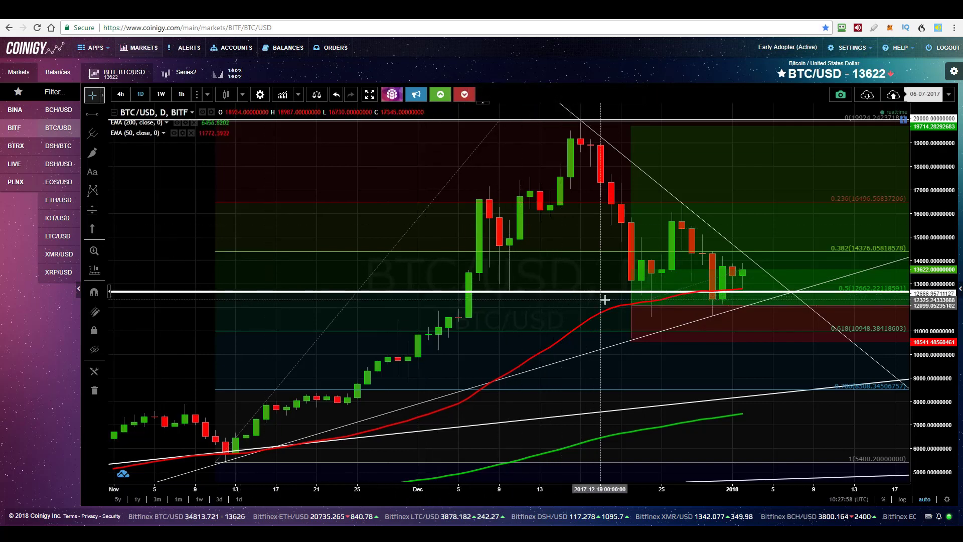
Examine the late-December and 2 January lows and the 6 December candle against the horizontal line at the 0.5 Fibonacci level.
click(632, 306)
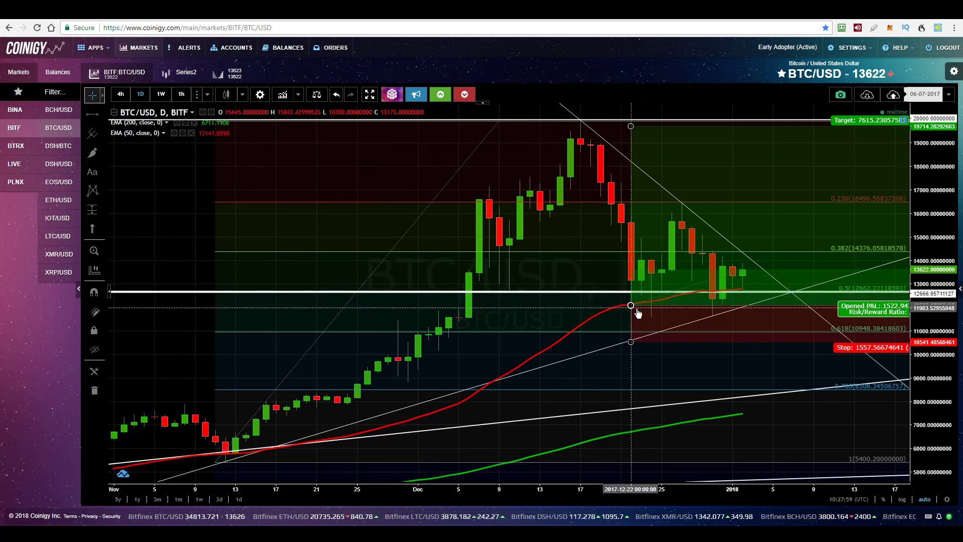
click(631, 282)
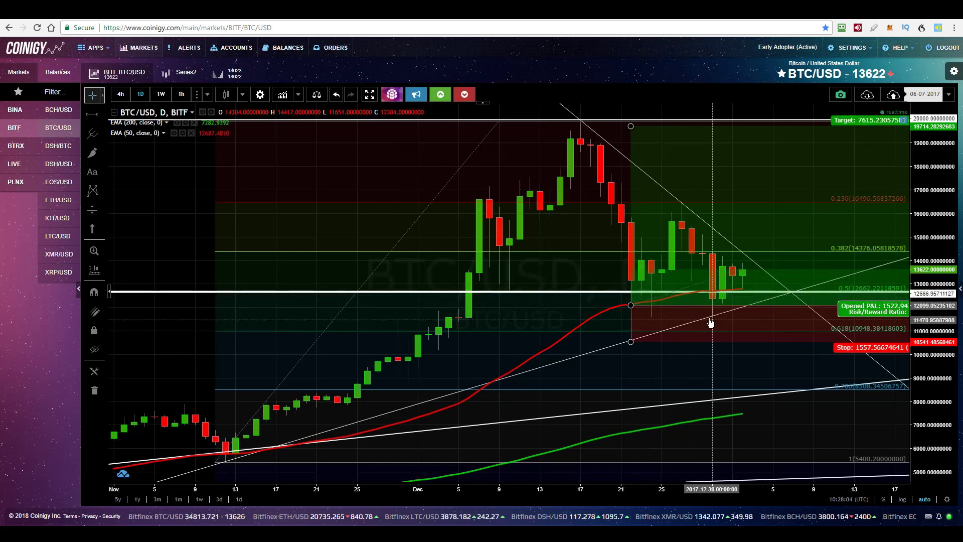
click(667, 292)
drag(761, 295, 761, 295)
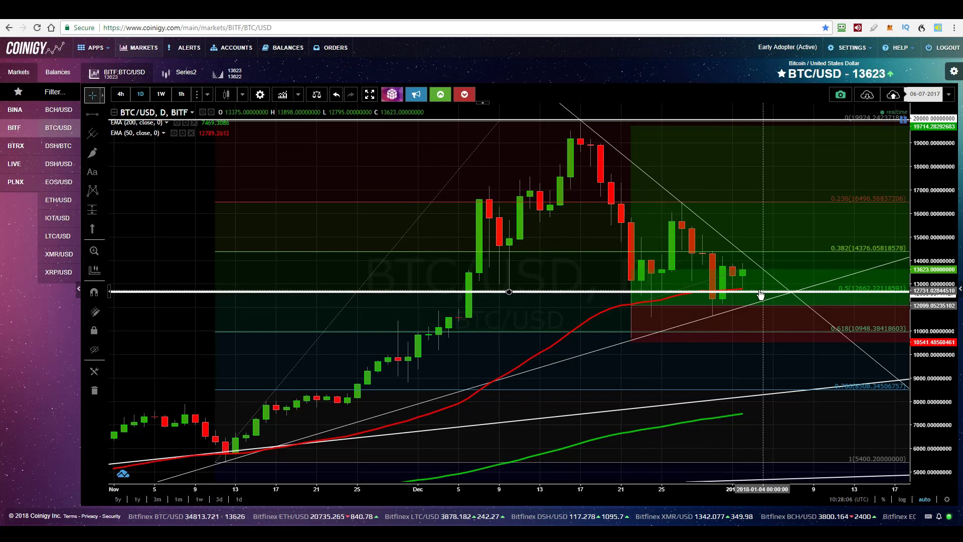
click(761, 295)
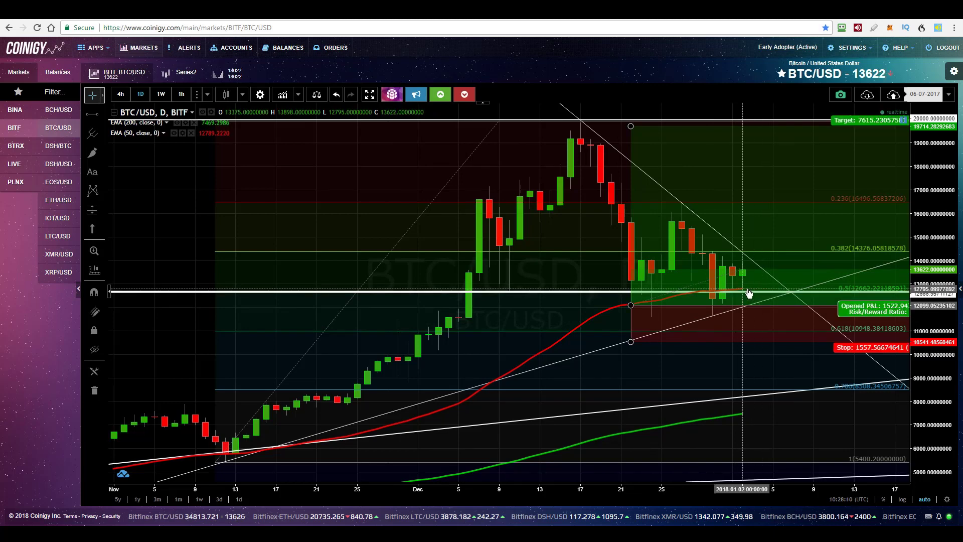
click(749, 291)
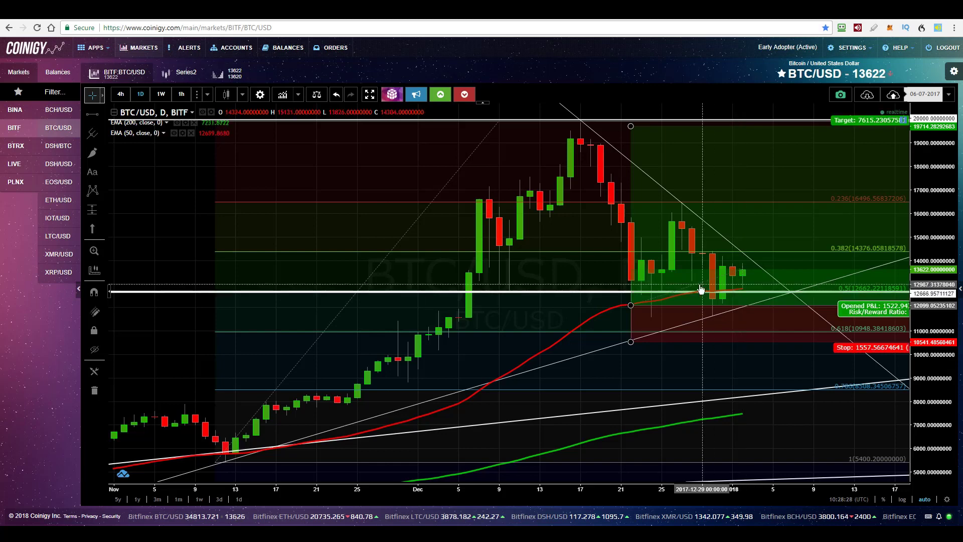
drag(708, 294, 651, 293)
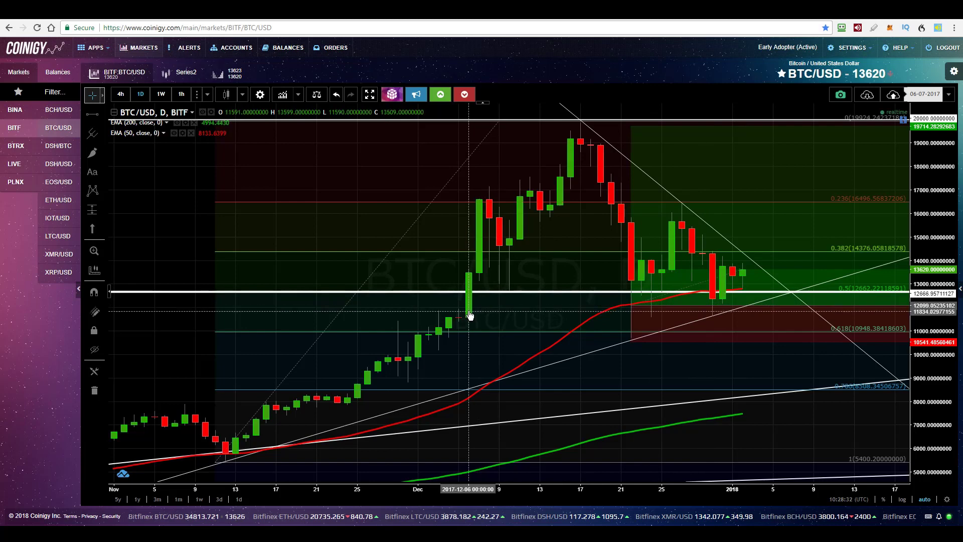
drag(468, 292, 468, 292)
click(581, 121)
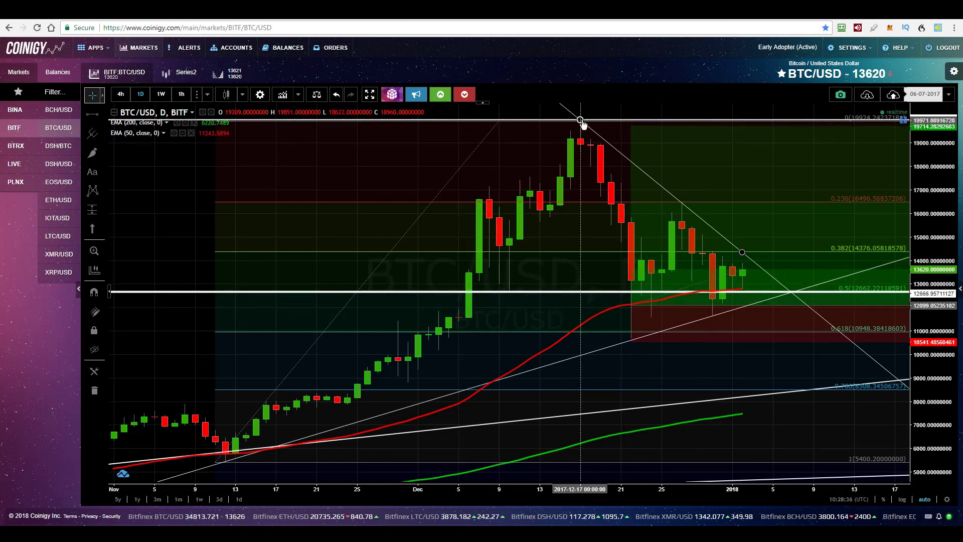
click(479, 290)
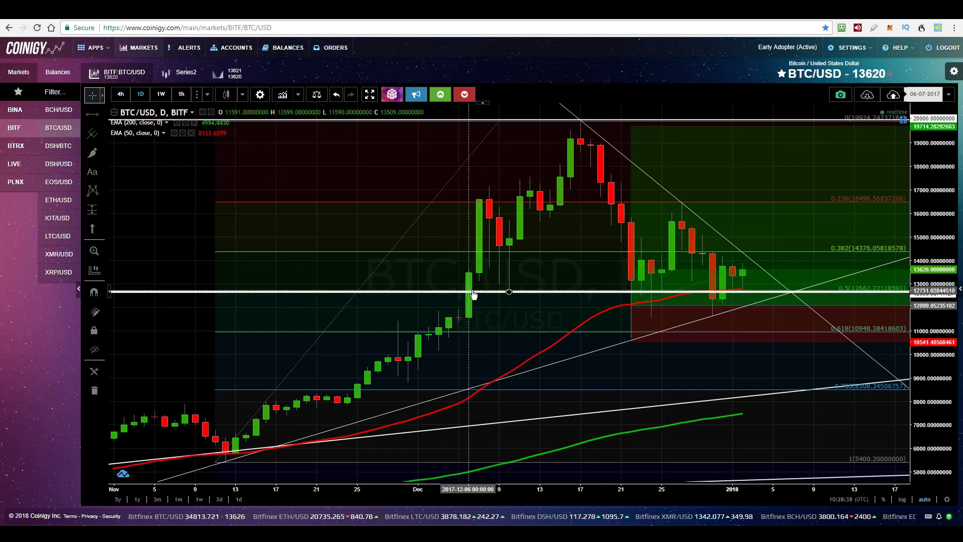
click(645, 295)
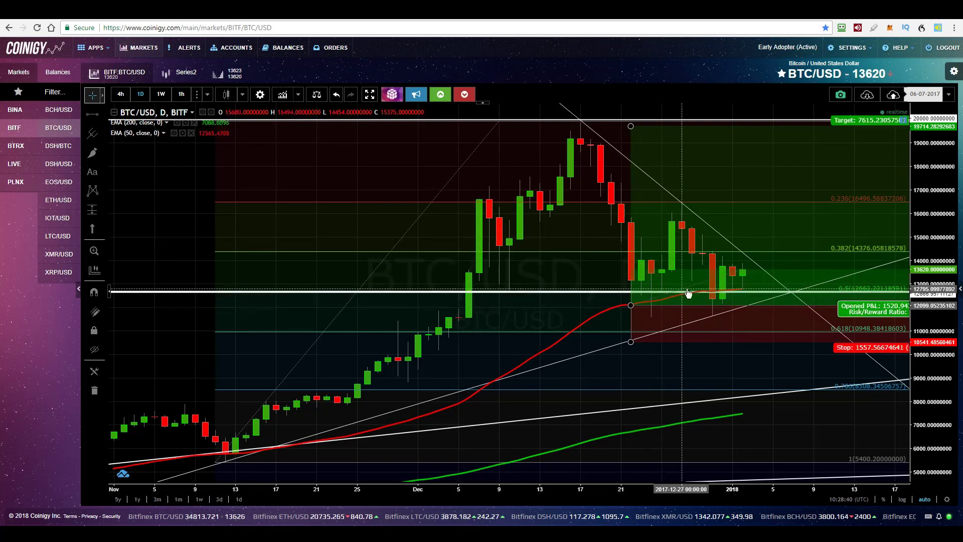
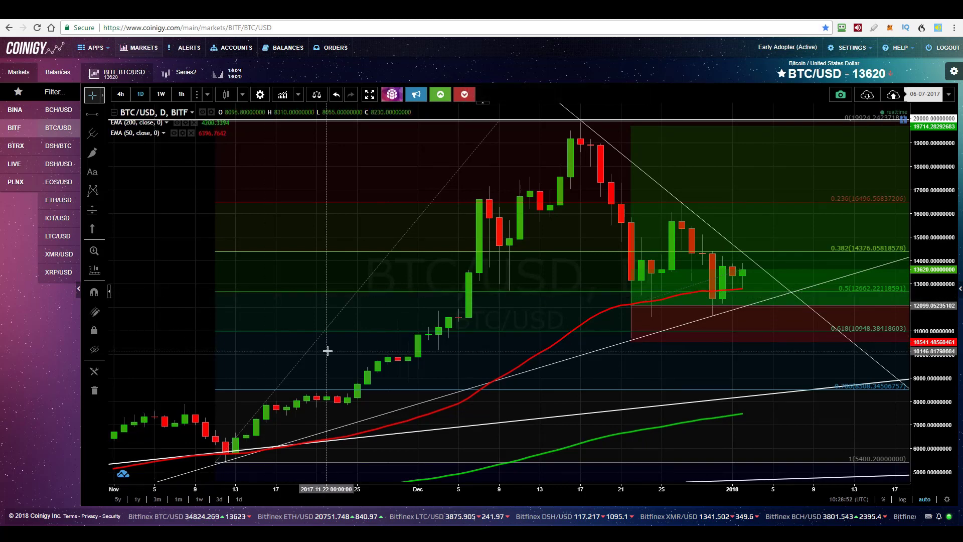
Place a horizontal line along the 27 December high and set its price to 16500.
mouse_move(740, 295)
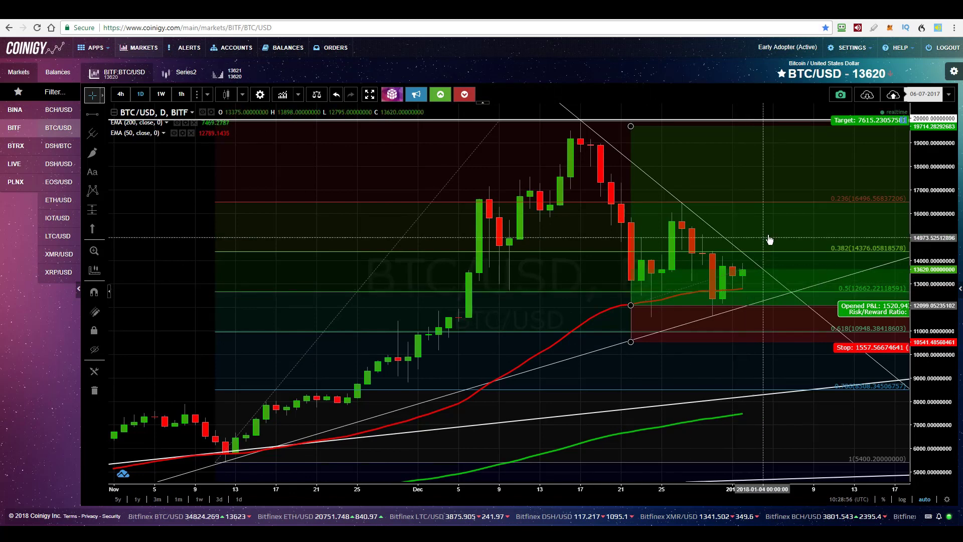
click(516, 470)
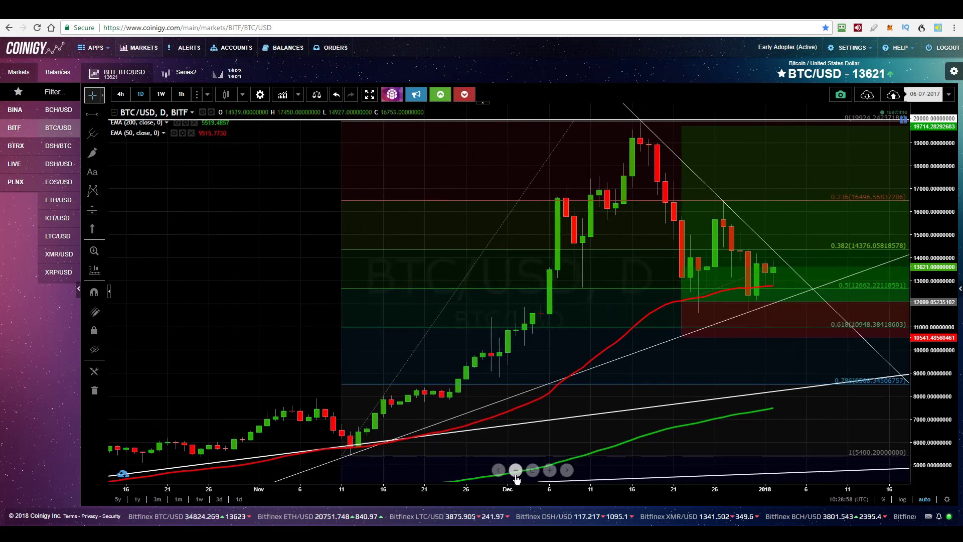
click(516, 470)
click(516, 470)
scroll(381, 273, right, 2)
mouse_move(722, 205)
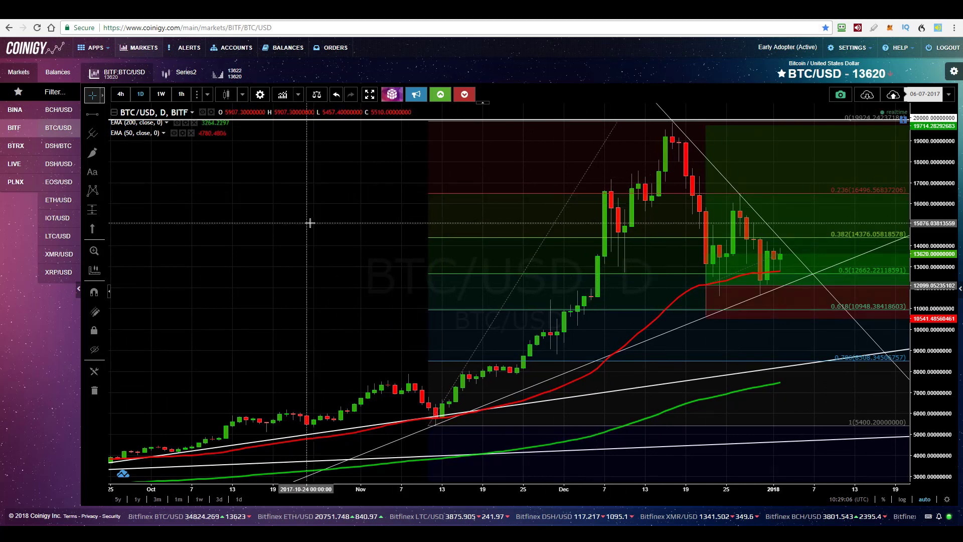
click(93, 114)
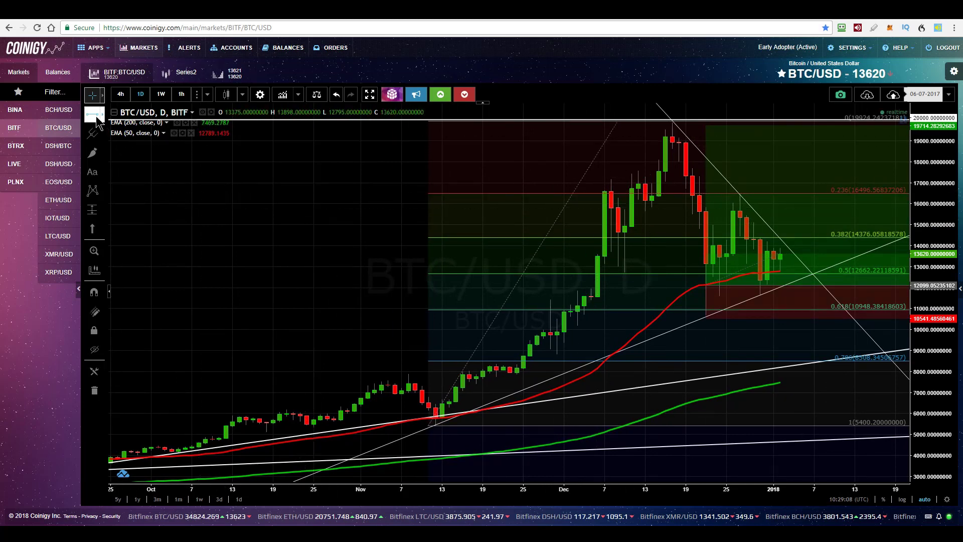
click(316, 193)
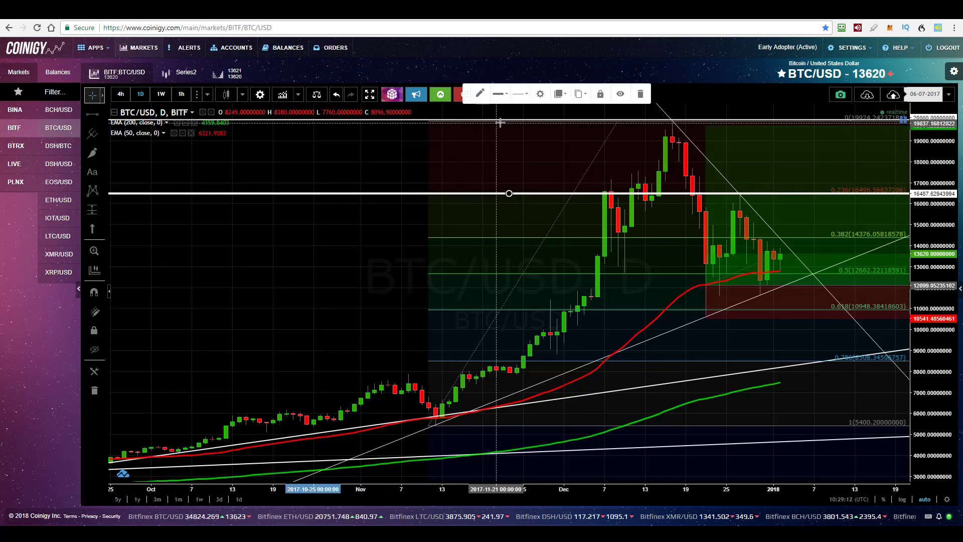
click(541, 94)
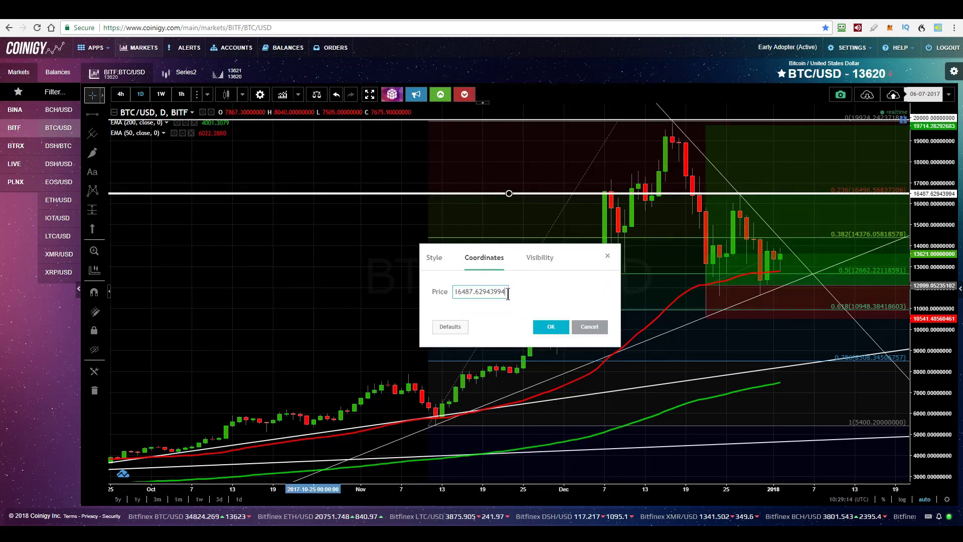
text(1650)
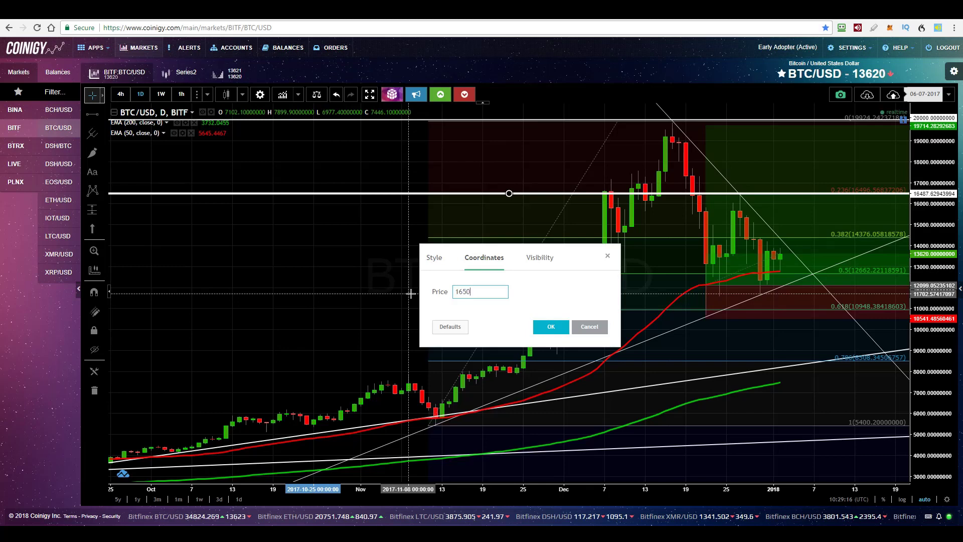
text(0)
click(555, 330)
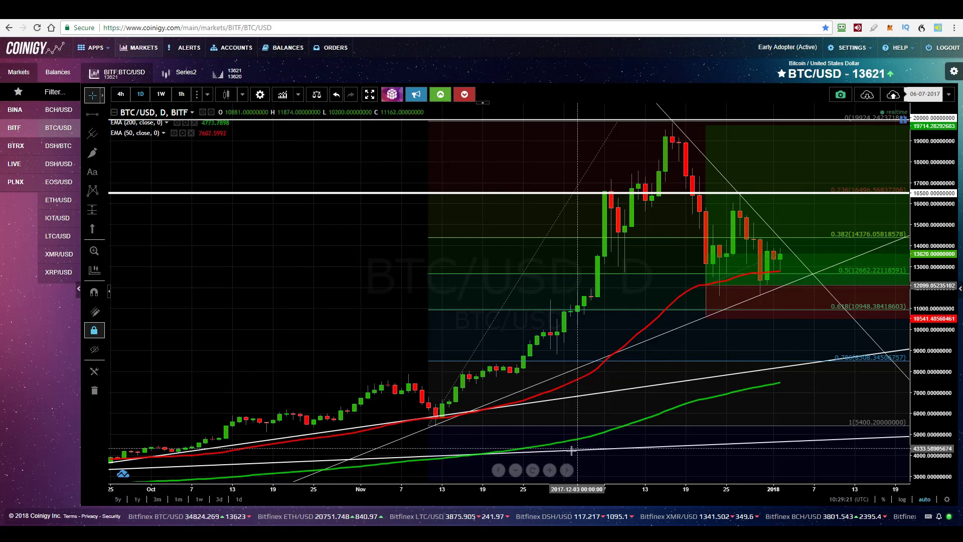
Compare the 16500 line with the 27 December and early-December highs, and undo the last drawing change.
click(550, 470)
click(733, 301)
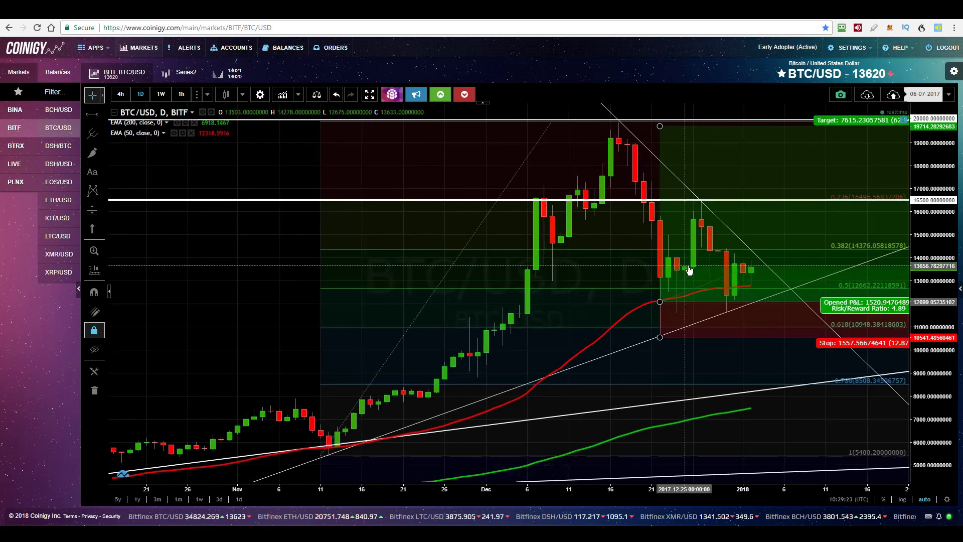
click(705, 204)
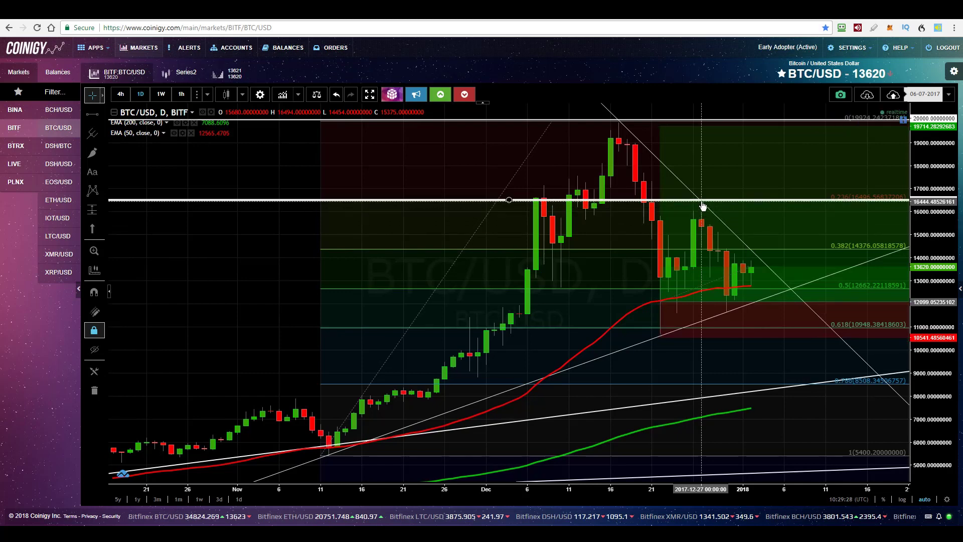
drag(703, 206, 703, 205)
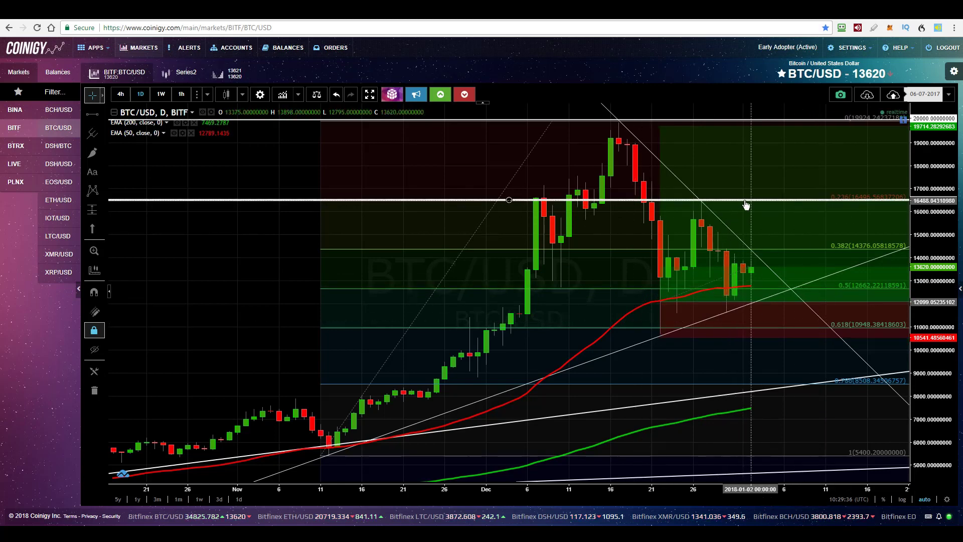
drag(538, 205, 537, 203)
key(ctrl+z)
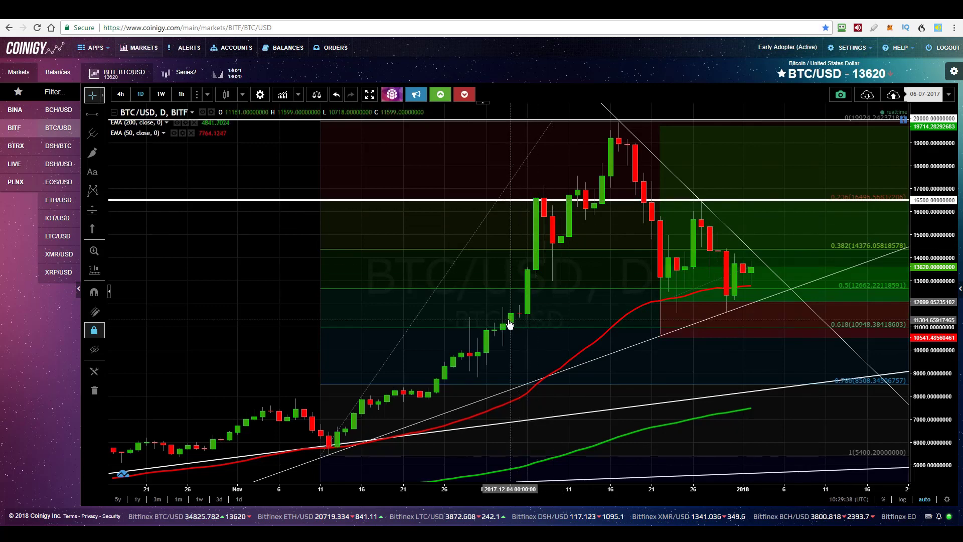
Examine the 7 December to 14 December candles against the 16500 horizontal line as former resistance and support.
drag(555, 204, 535, 206)
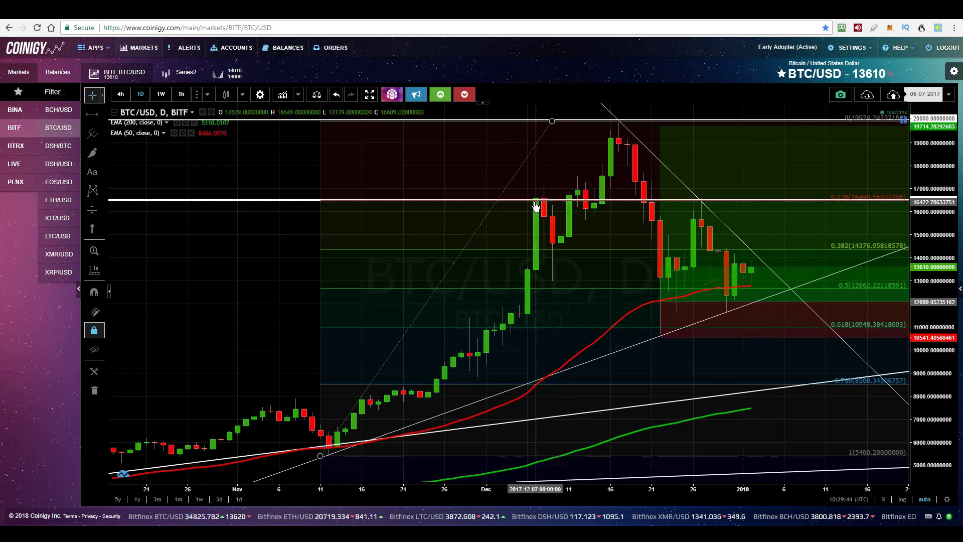
mouse_move(535, 206)
mouse_down()
mouse_move(529, 221)
mouse_move(556, 230)
mouse_move(571, 202)
mouse_move(537, 200)
mouse_up()
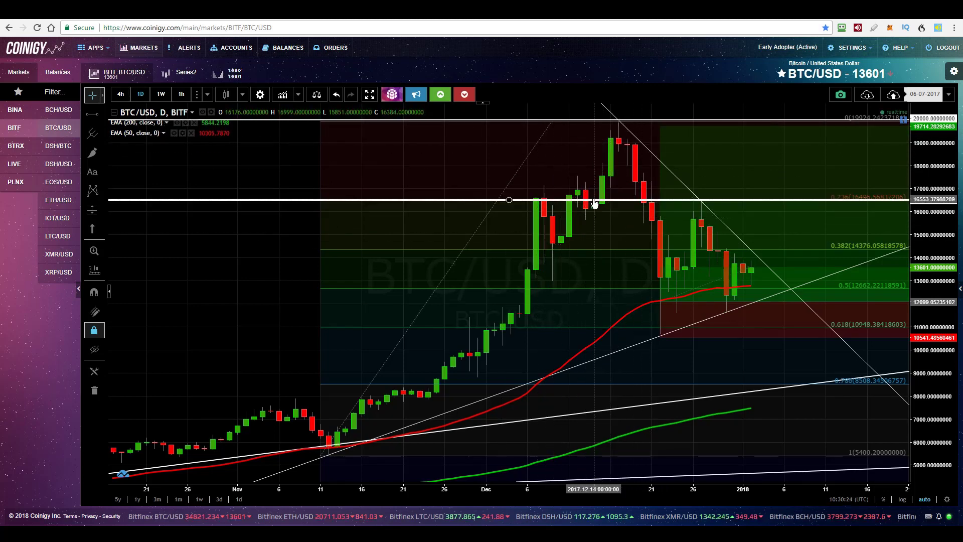
drag(578, 204, 566, 204)
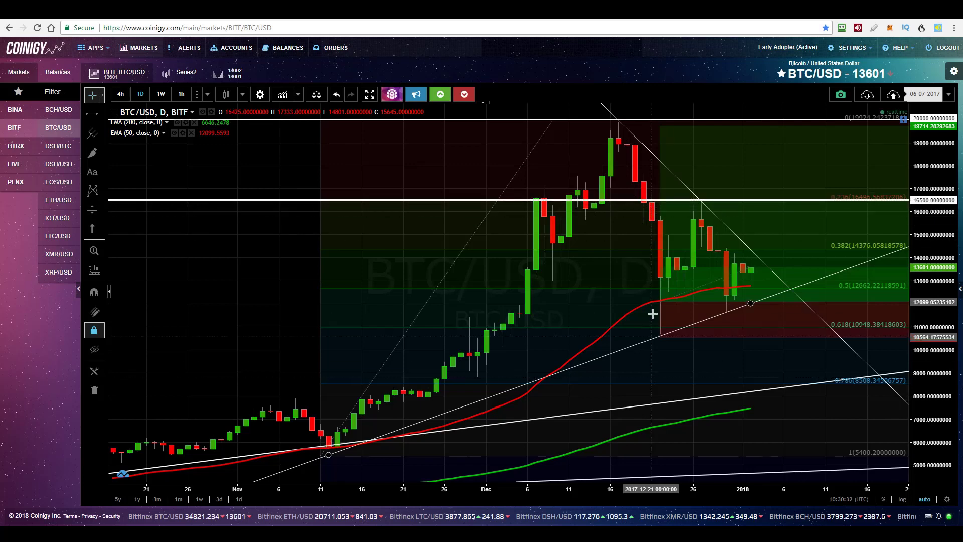
Examine the 17 December and 27 December highs along the descending trend line and the recent candles between it and the ascending trend line.
mouse_move(660, 337)
mouse_down()
mouse_move(661, 327)
mouse_move(660, 341)
mouse_up()
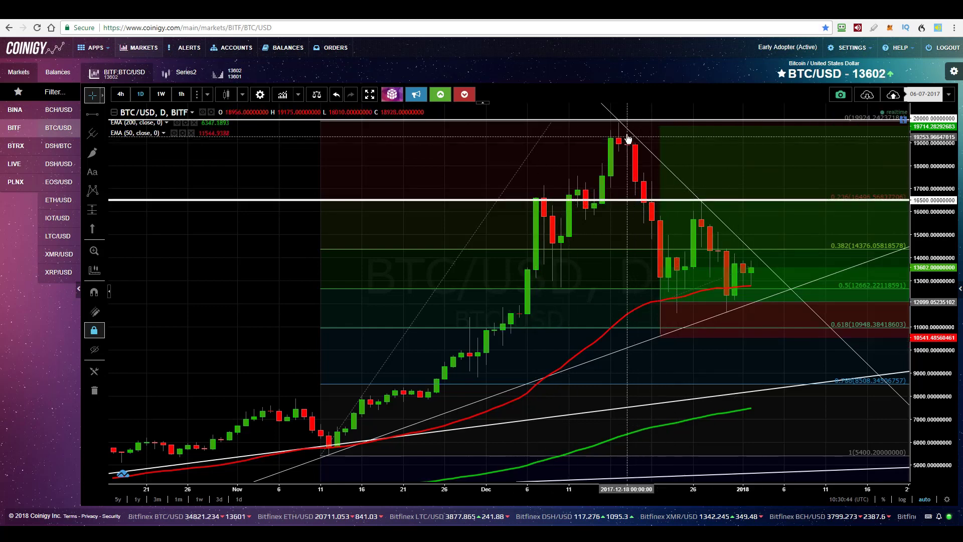
mouse_move(696, 200)
mouse_down()
mouse_move(619, 134)
mouse_move(710, 204)
mouse_up()
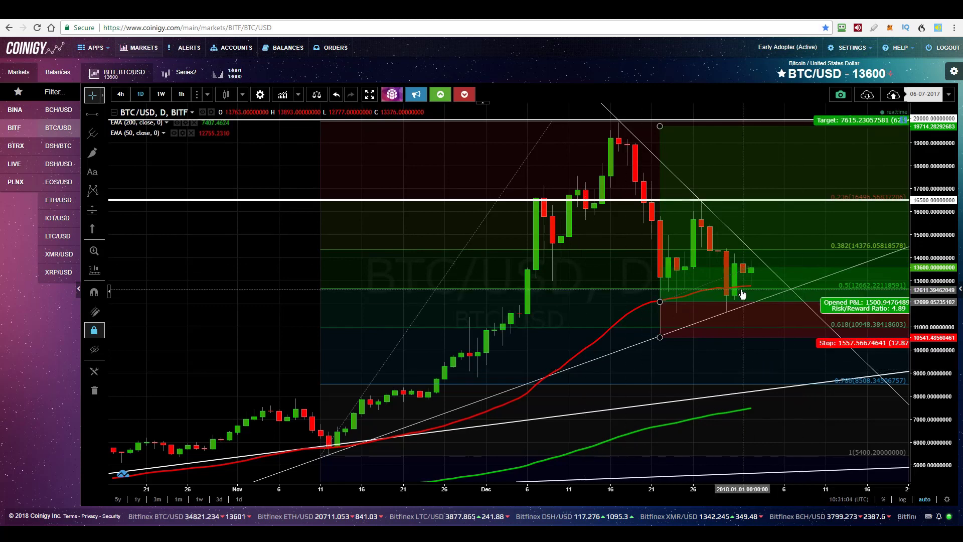
click(702, 201)
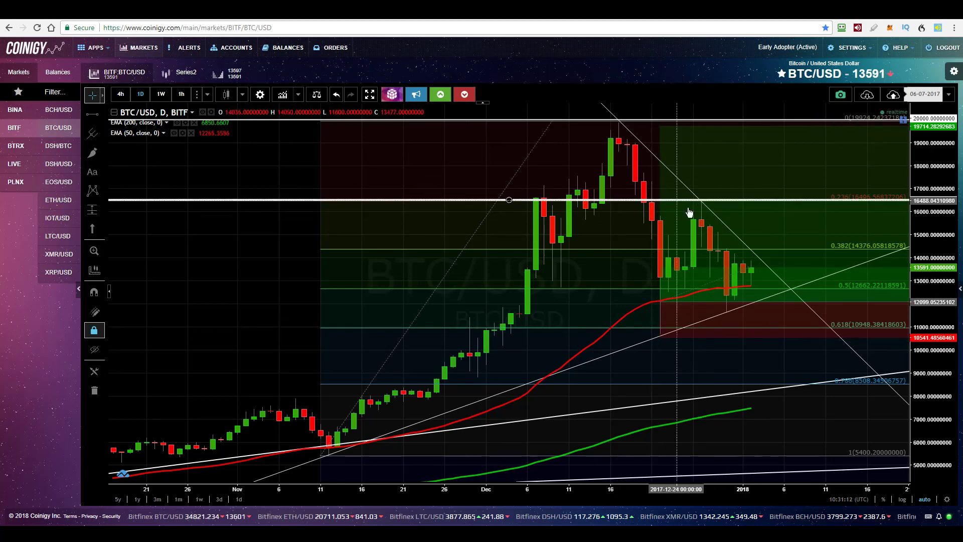
click(778, 318)
click(713, 313)
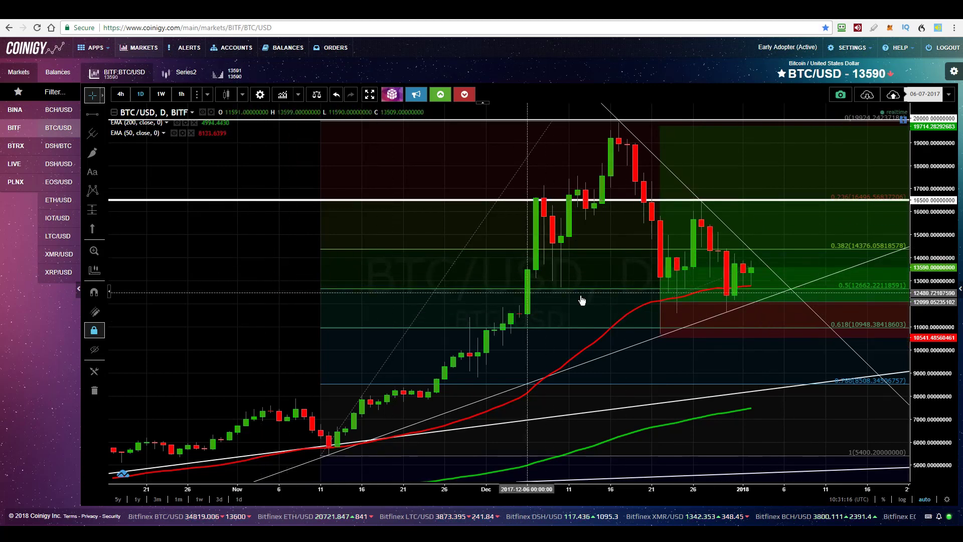
click(748, 276)
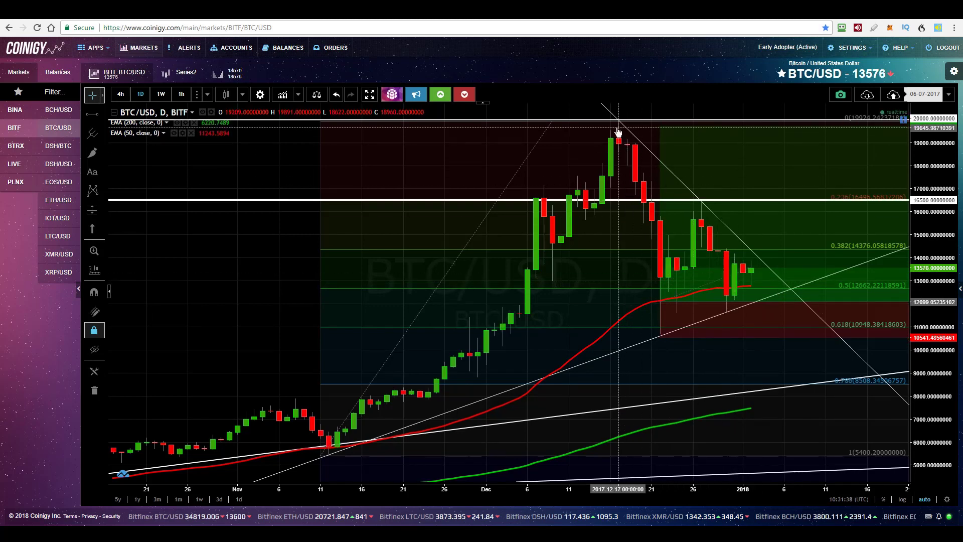
click(693, 200)
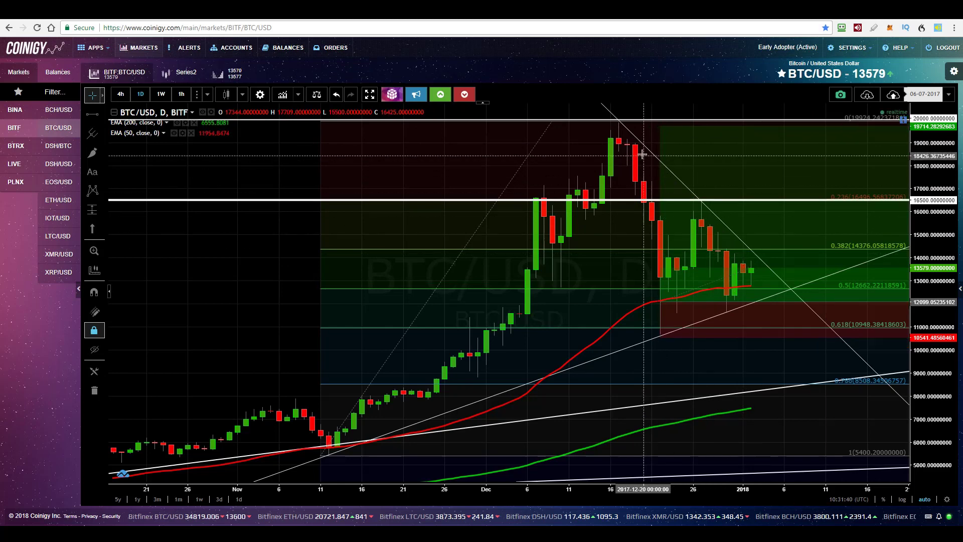